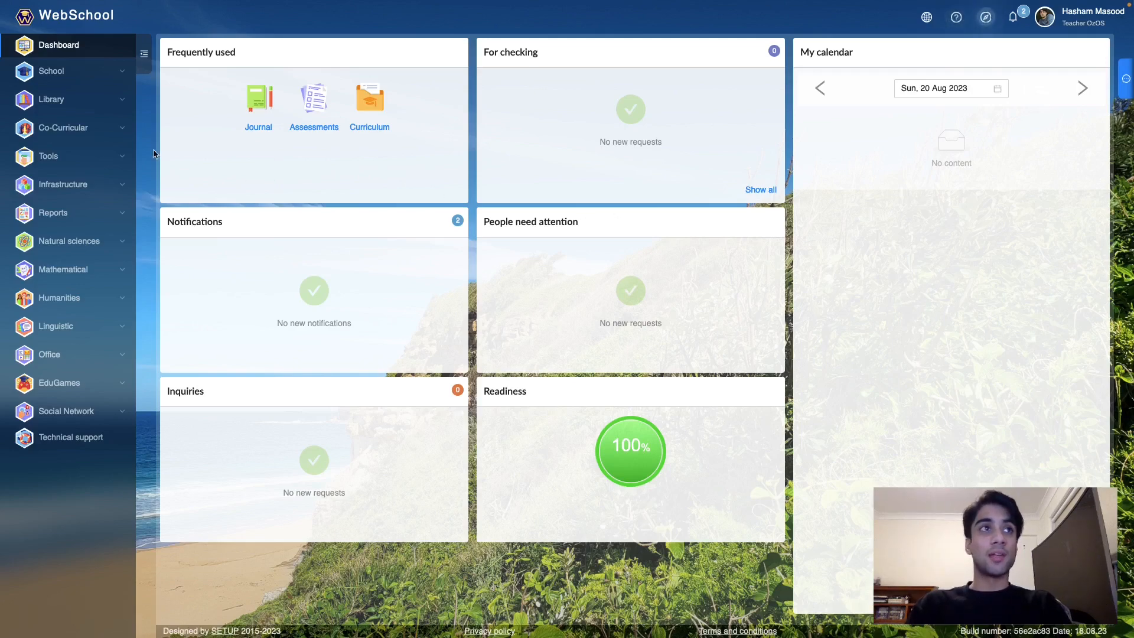
- Expand Co-Curricular in the sidebar and open the Events list
click(100, 129)
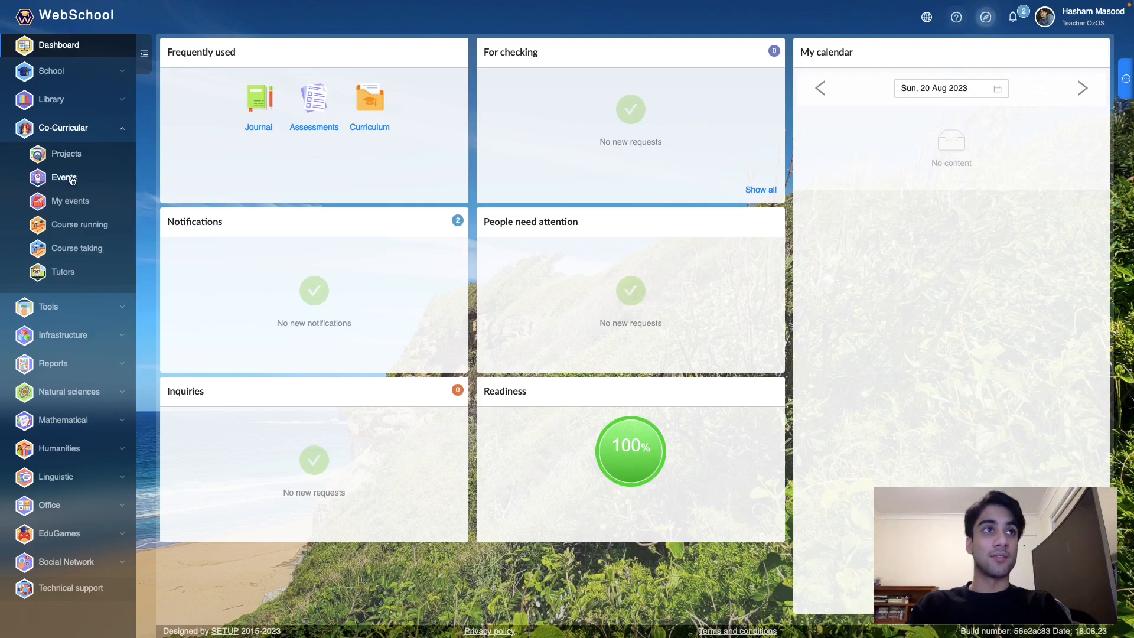
click(83, 177)
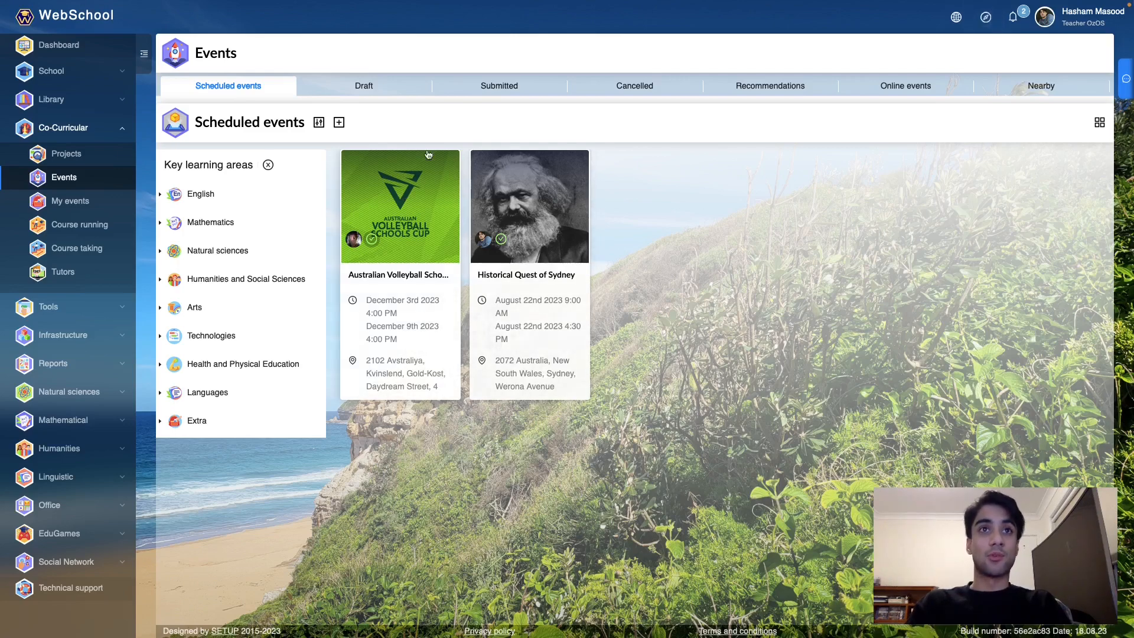
- Start a new event titled 'Historical Quest of Sydney'
click(339, 123)
click(488, 116)
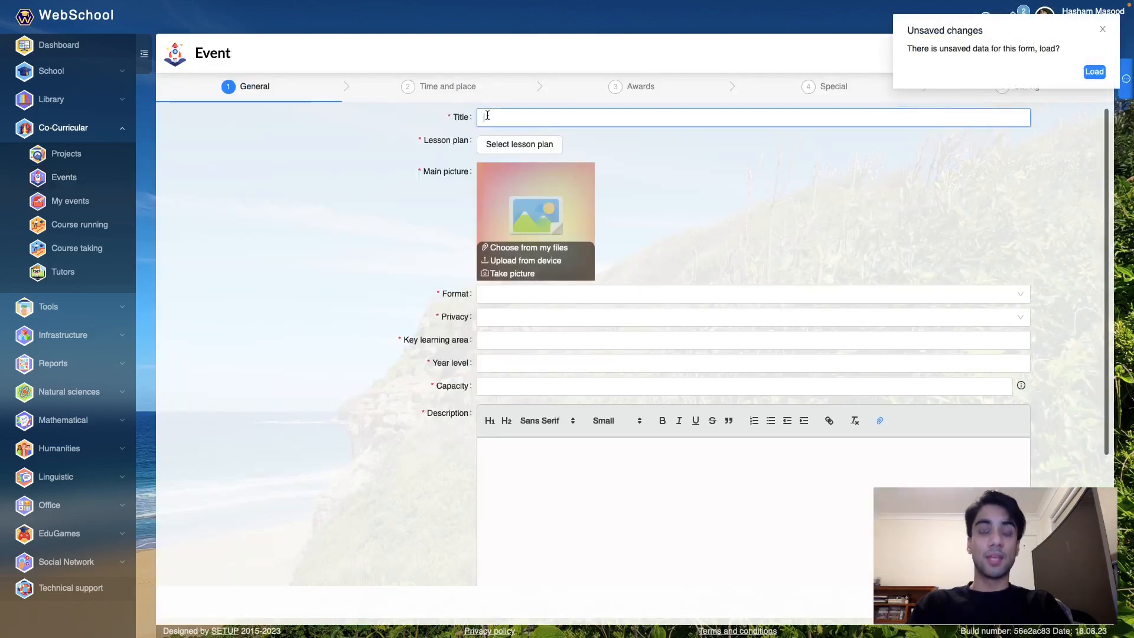
text(Historic)
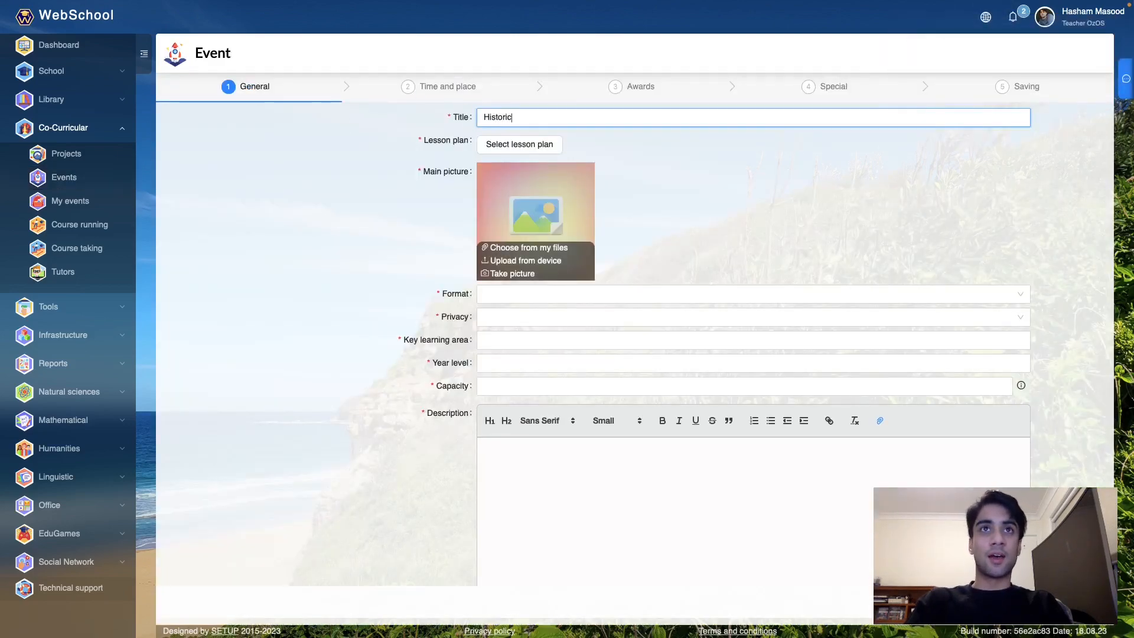
text(al Quest t)
key(BackSpace)
text(of sydney)
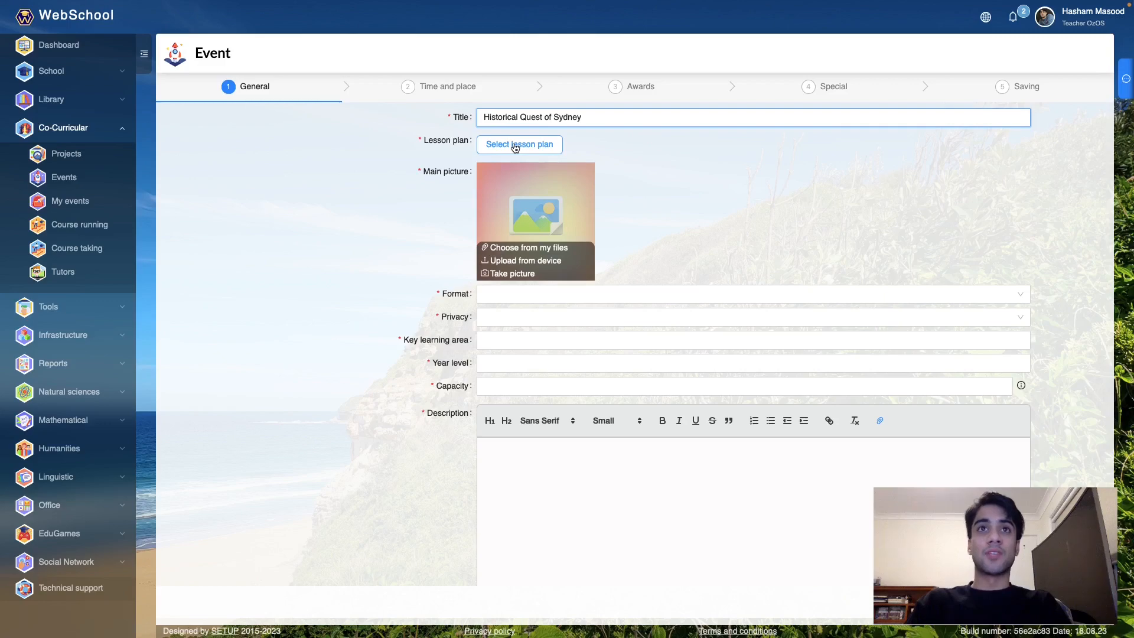
- Attach the Sydney's Historical Tapestry lesson plan, version 2.0, to the event
click(515, 146)
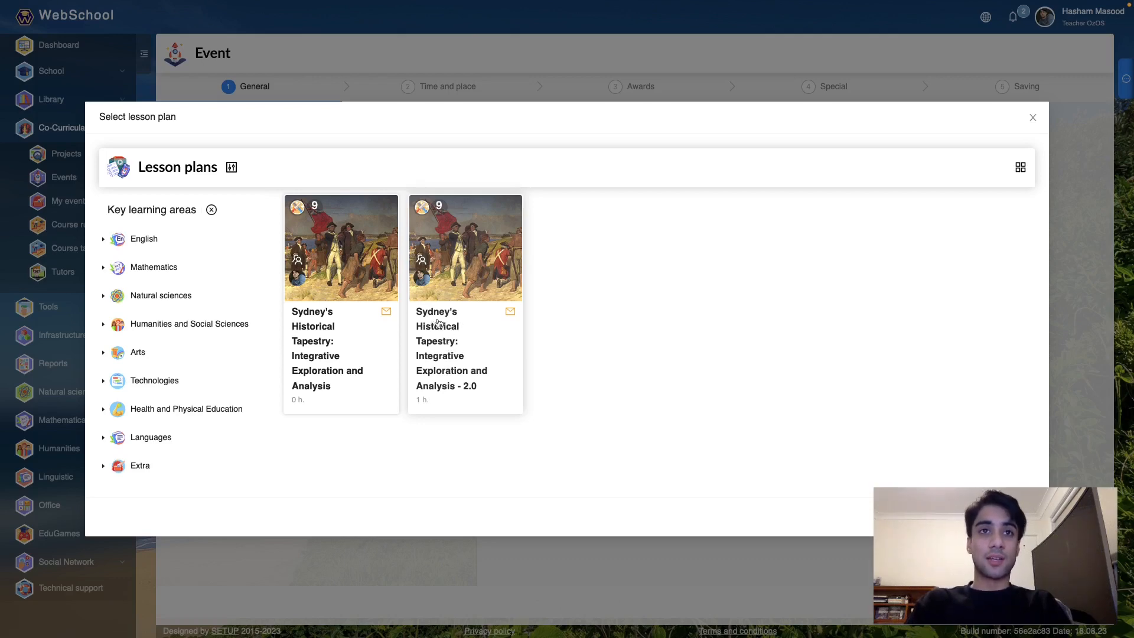
click(465, 369)
click(487, 378)
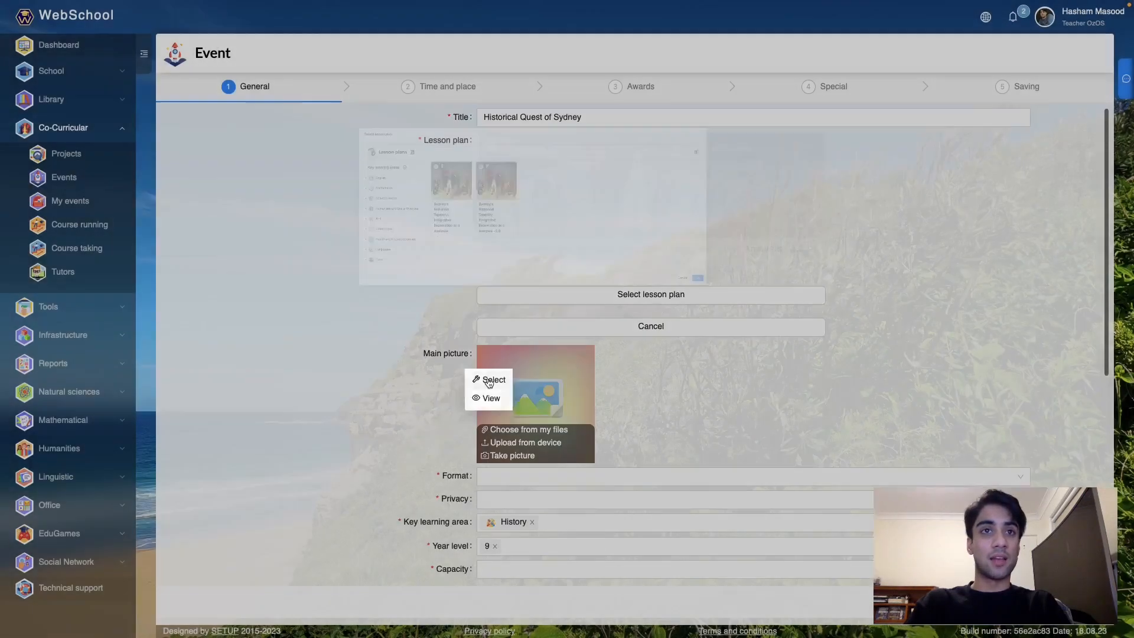
scroll(622, 308, down, 2)
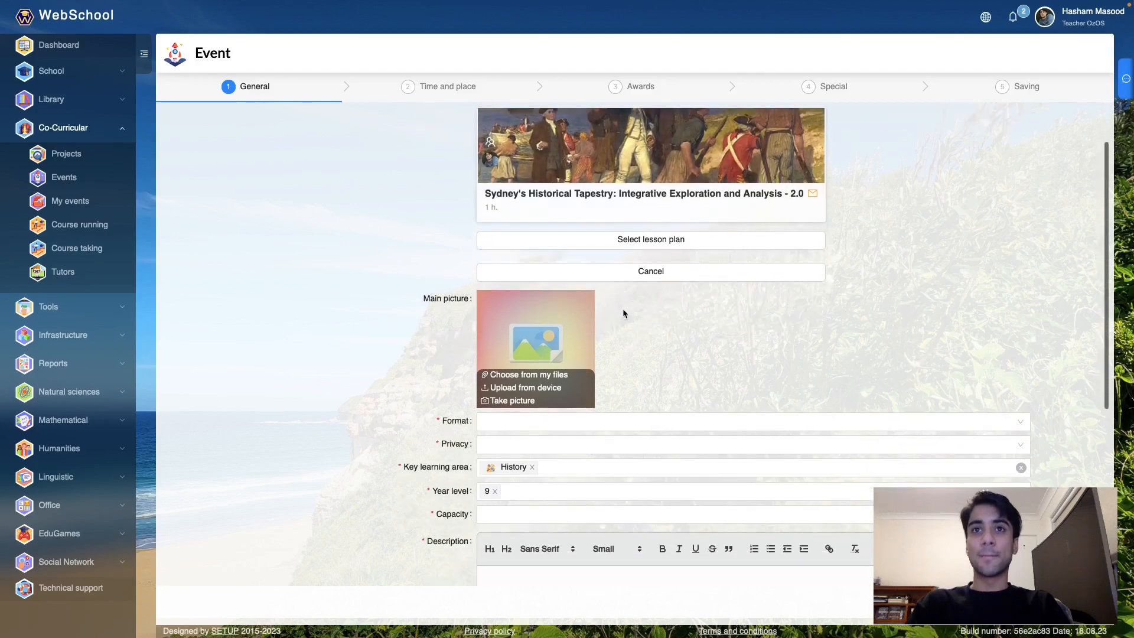
scroll(623, 309, up, 2)
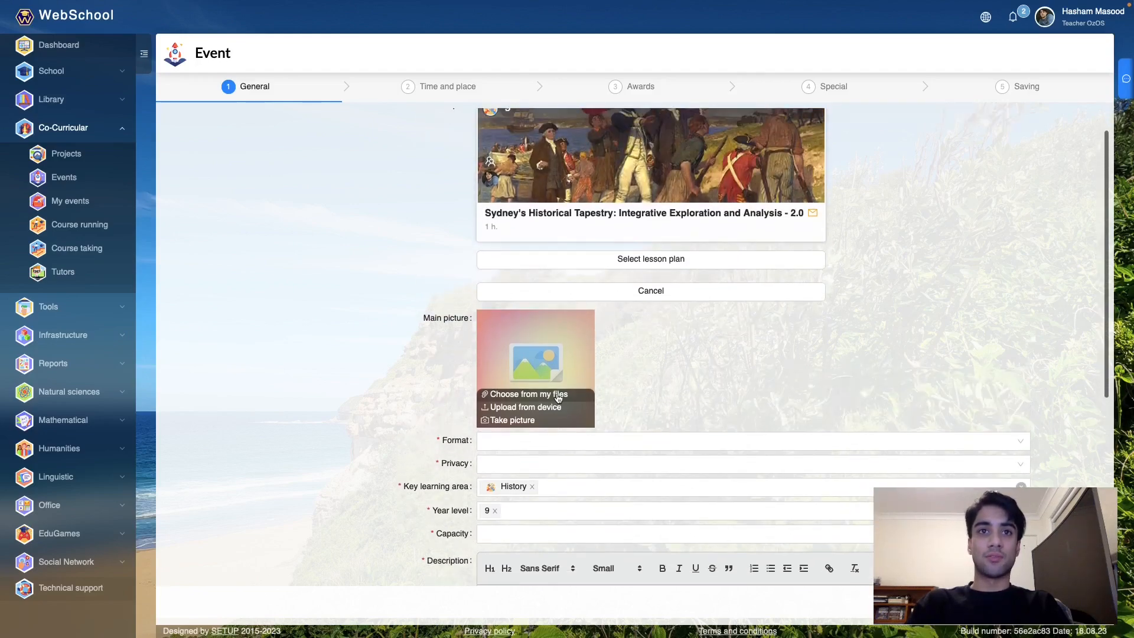
- Use eventexamplecover.jpg from my files as the event's main picture
click(558, 398)
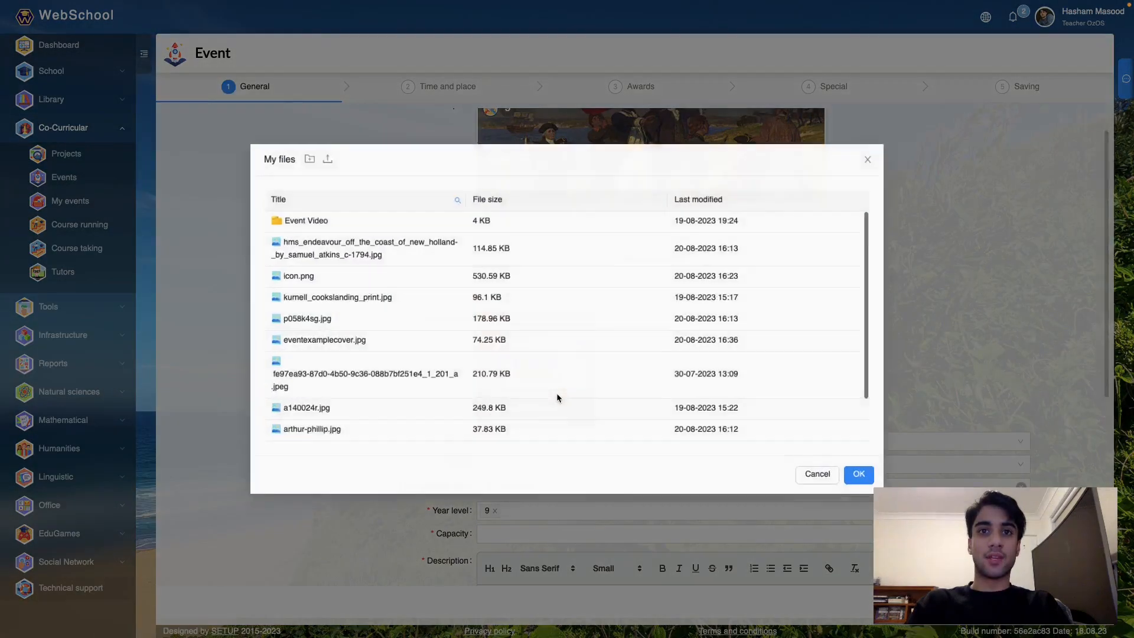
click(450, 350)
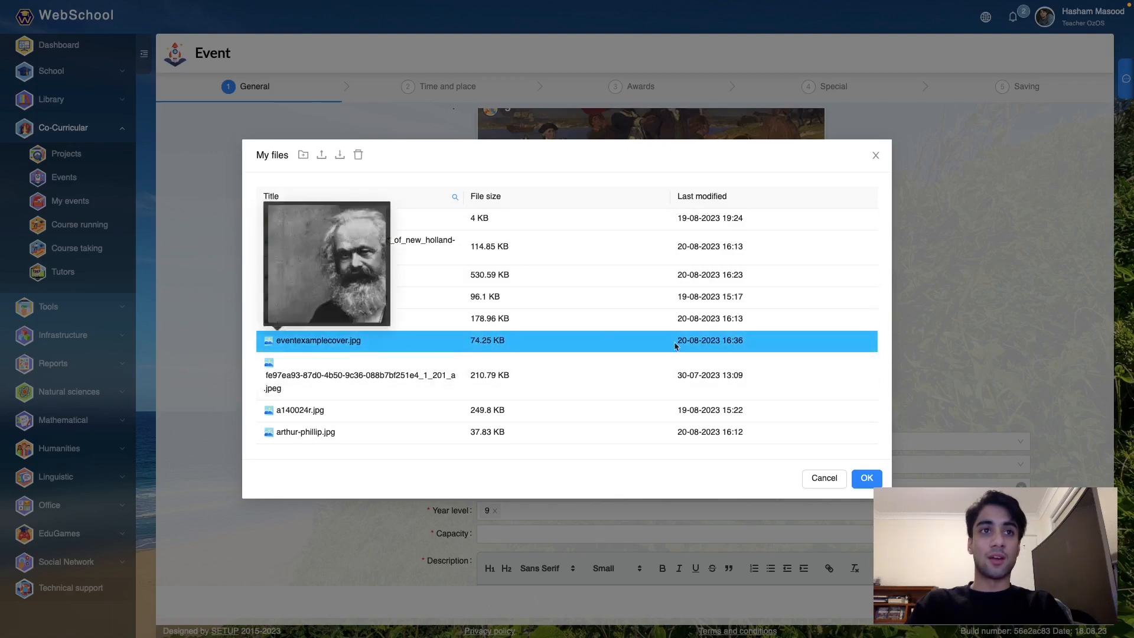
click(865, 477)
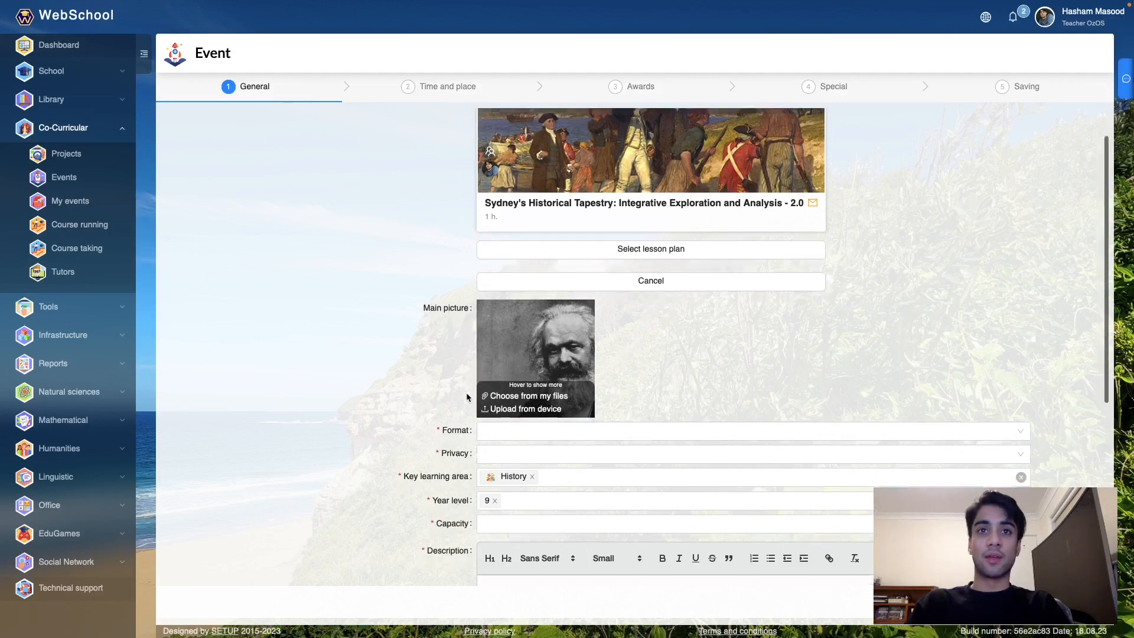
- Set the event format to Single event and privacy to Private
scroll(466, 392, down, 1)
click(514, 416)
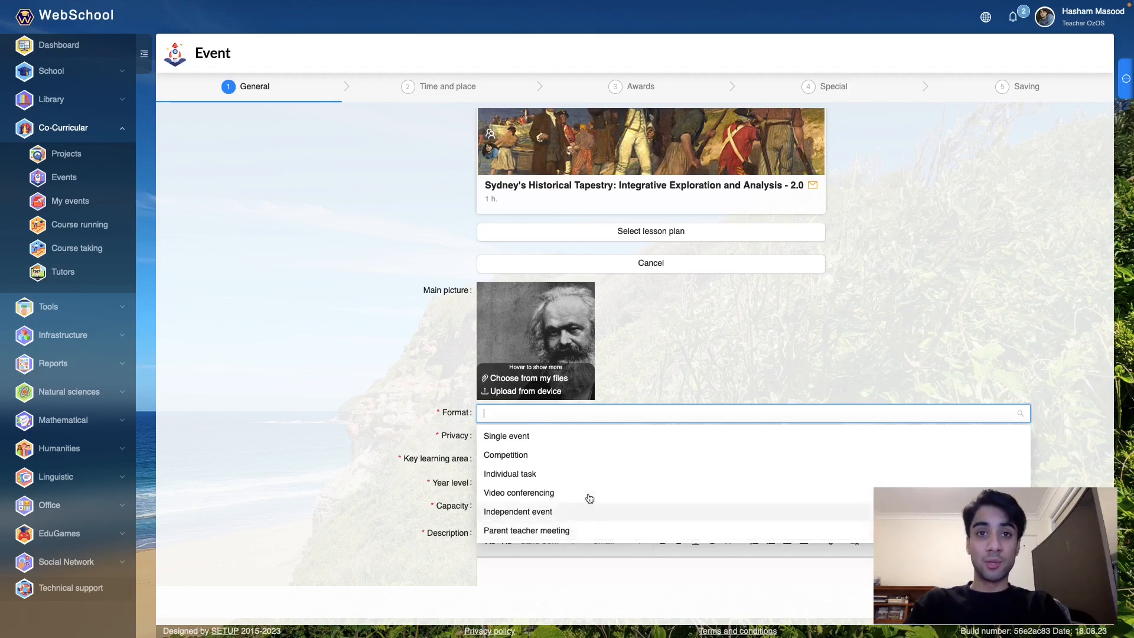
click(523, 437)
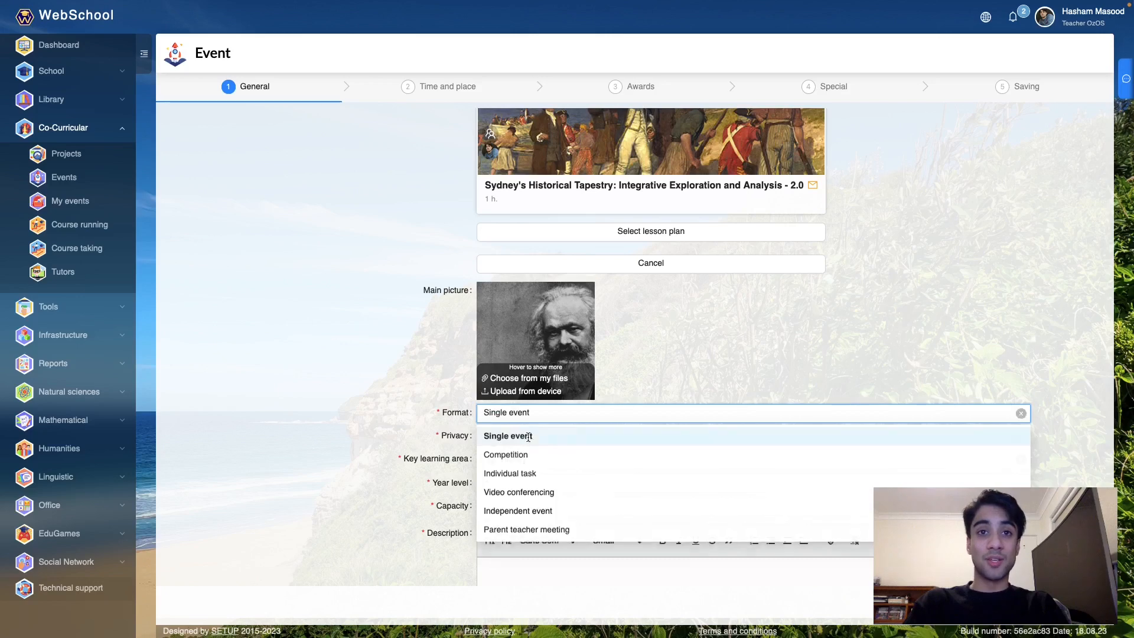
click(541, 439)
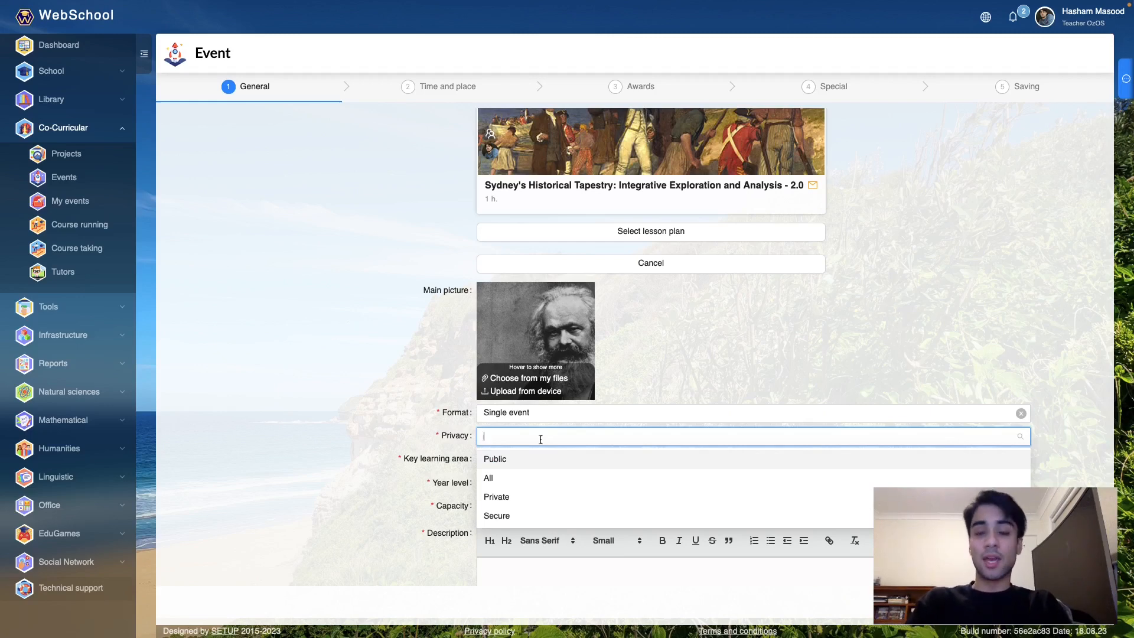
click(528, 505)
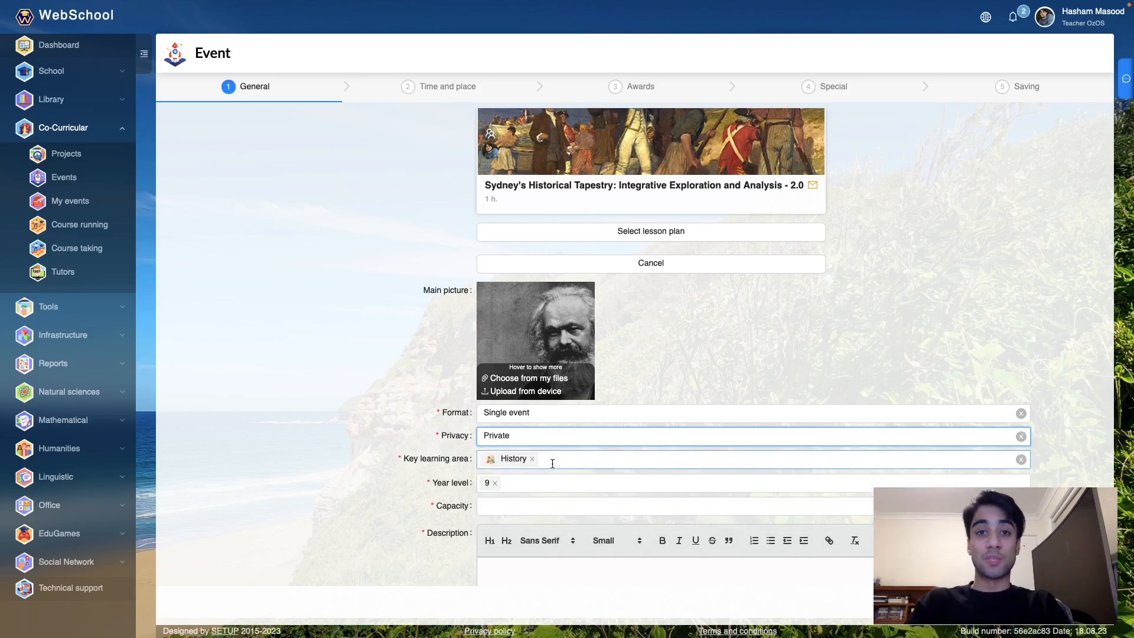
- Set the key learning area to History
click(534, 459)
key(BackSpace)
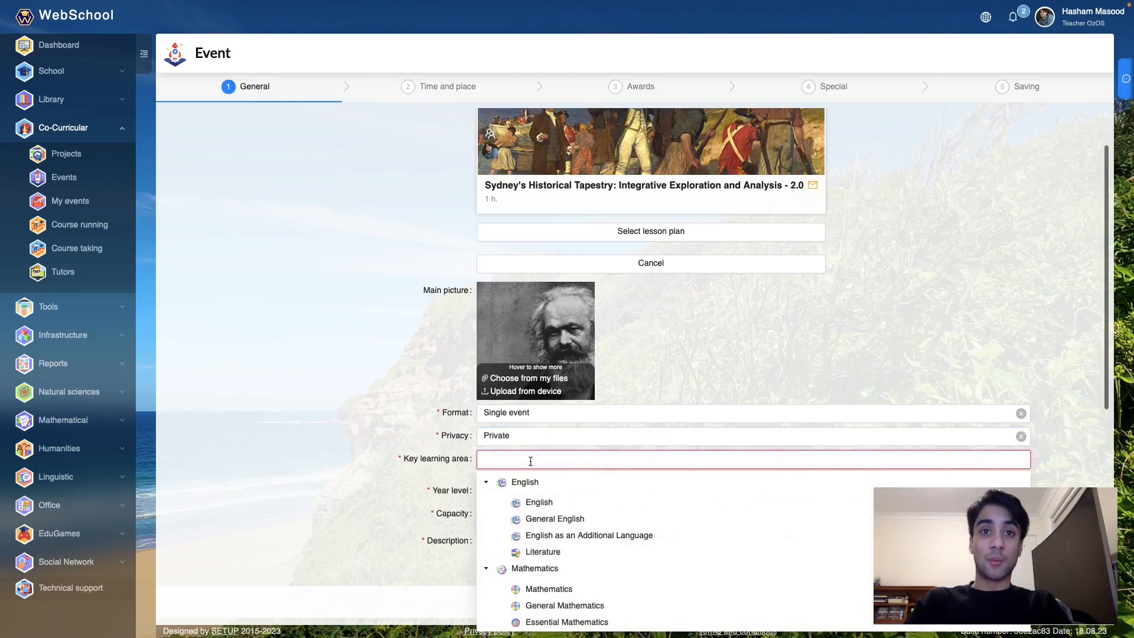
text(histo)
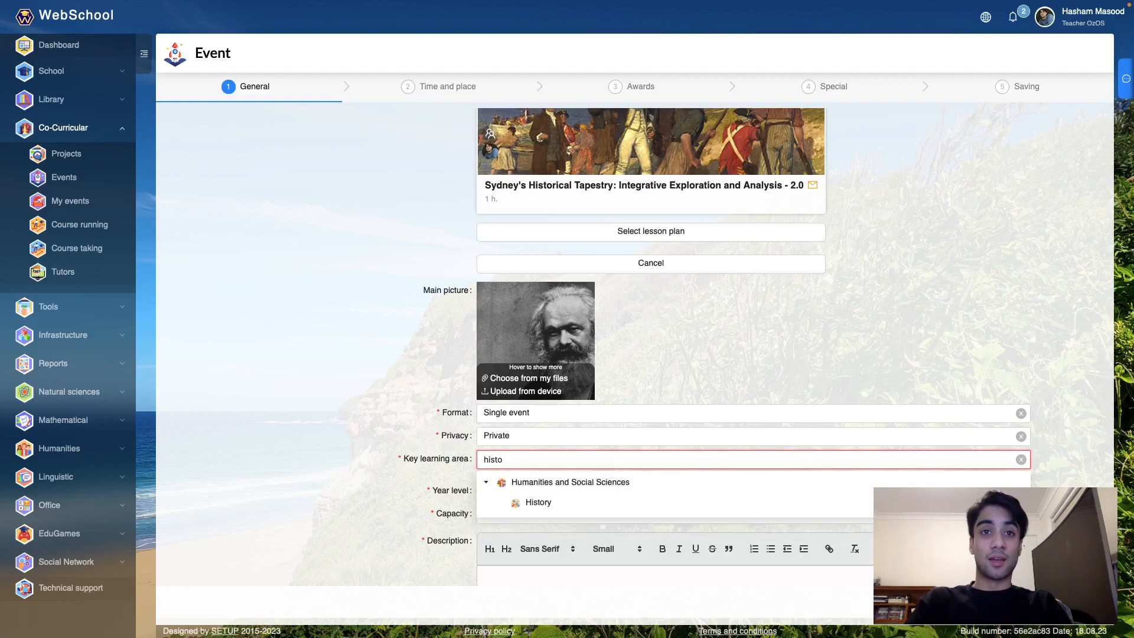
click(549, 503)
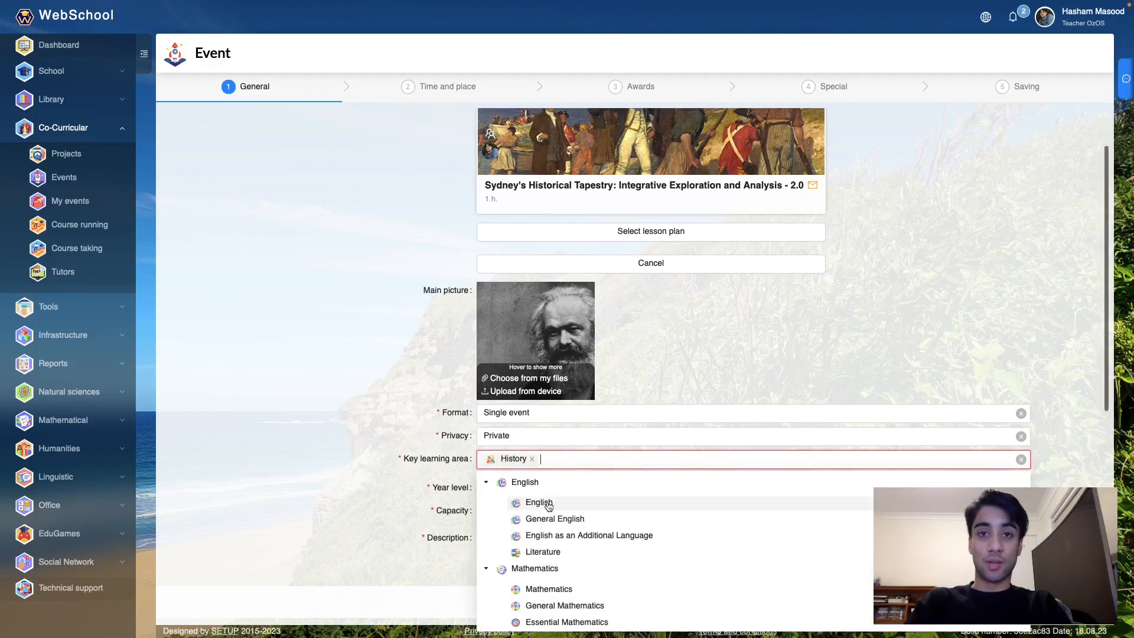
click(619, 441)
click(1104, 459)
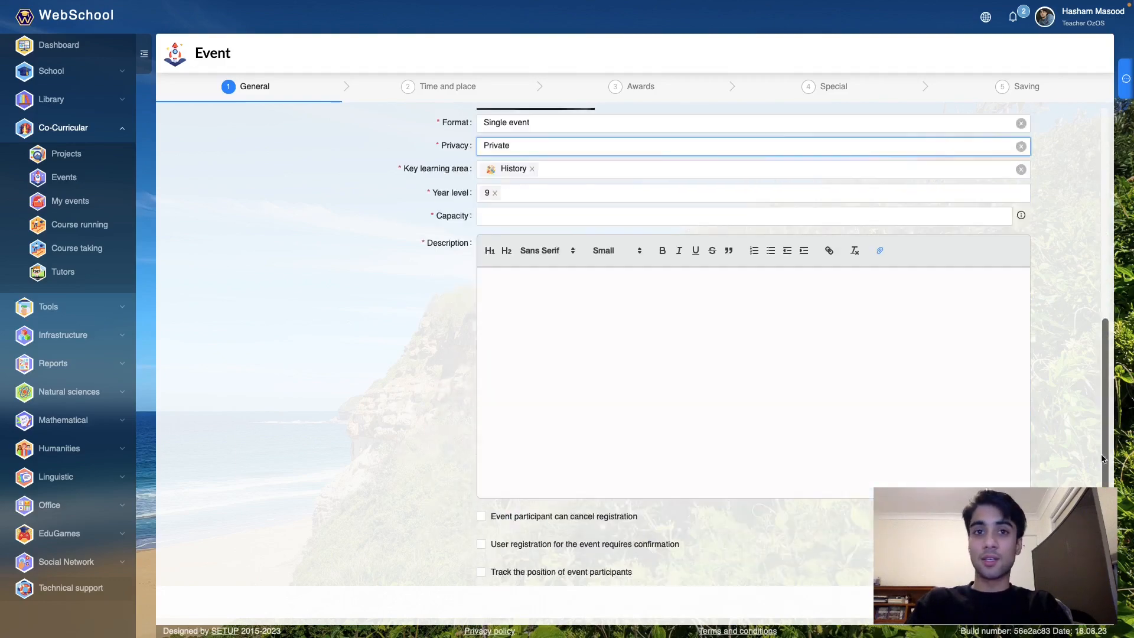
- Set capacity 50, write the description with italic 'explore' and bold 'relevant', and tick cancellation and confirmation
click(522, 219)
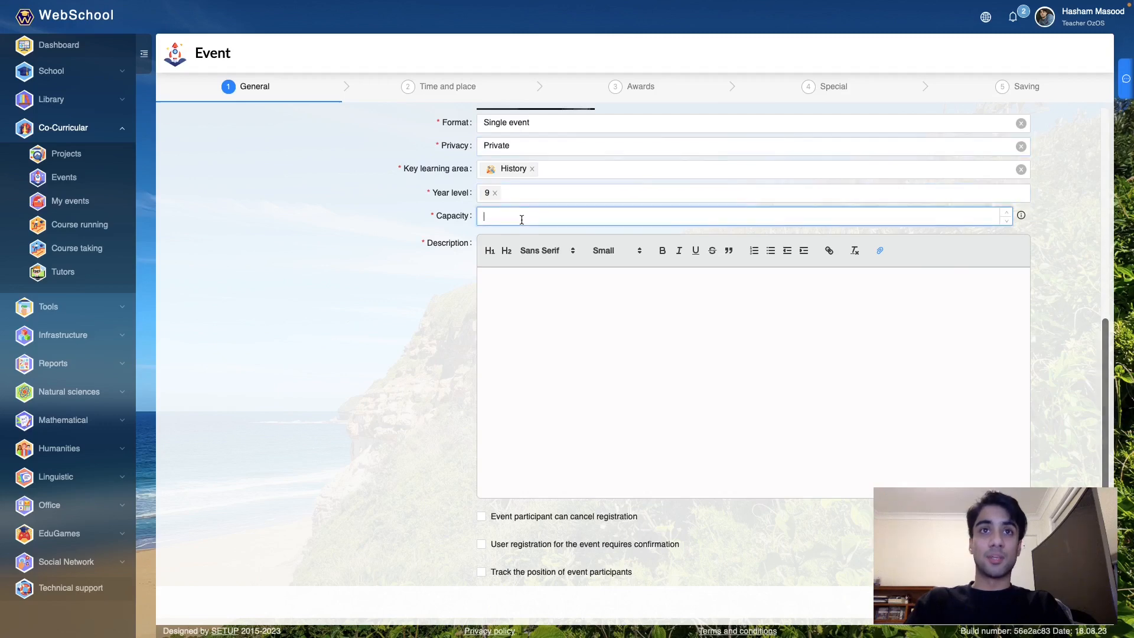
click(553, 316)
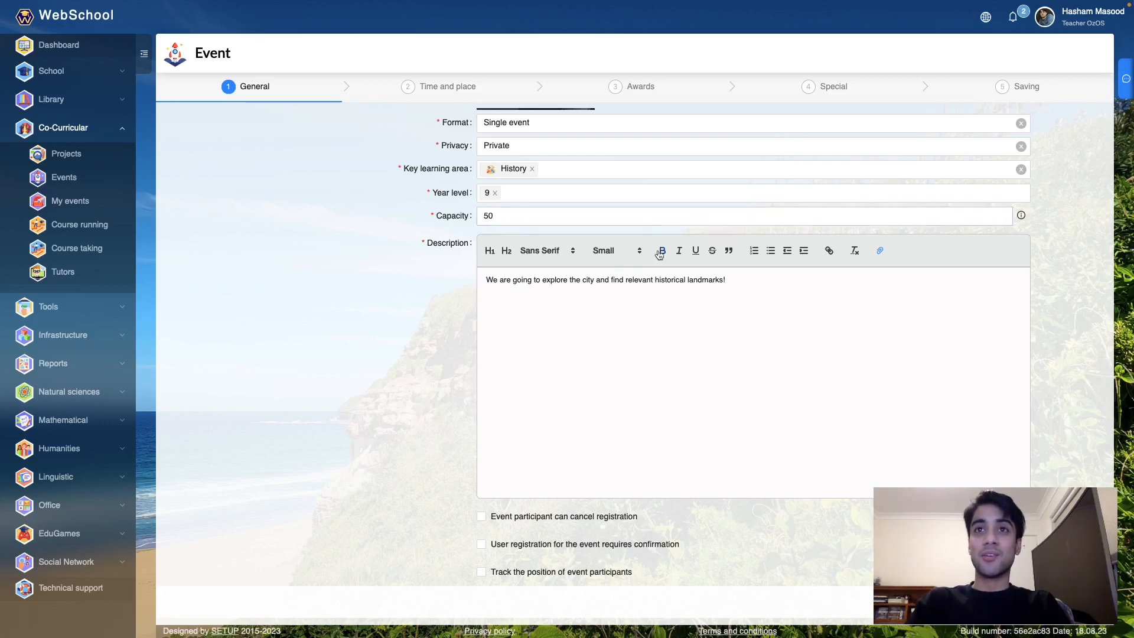
double_click(557, 283)
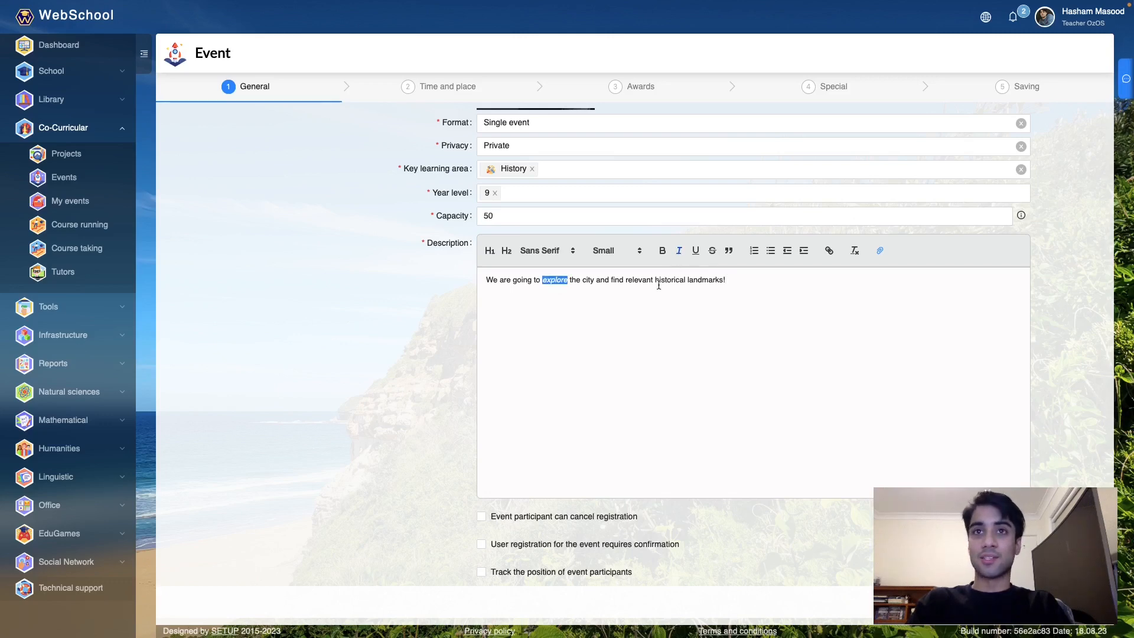
double_click(639, 279)
click(662, 250)
click(688, 357)
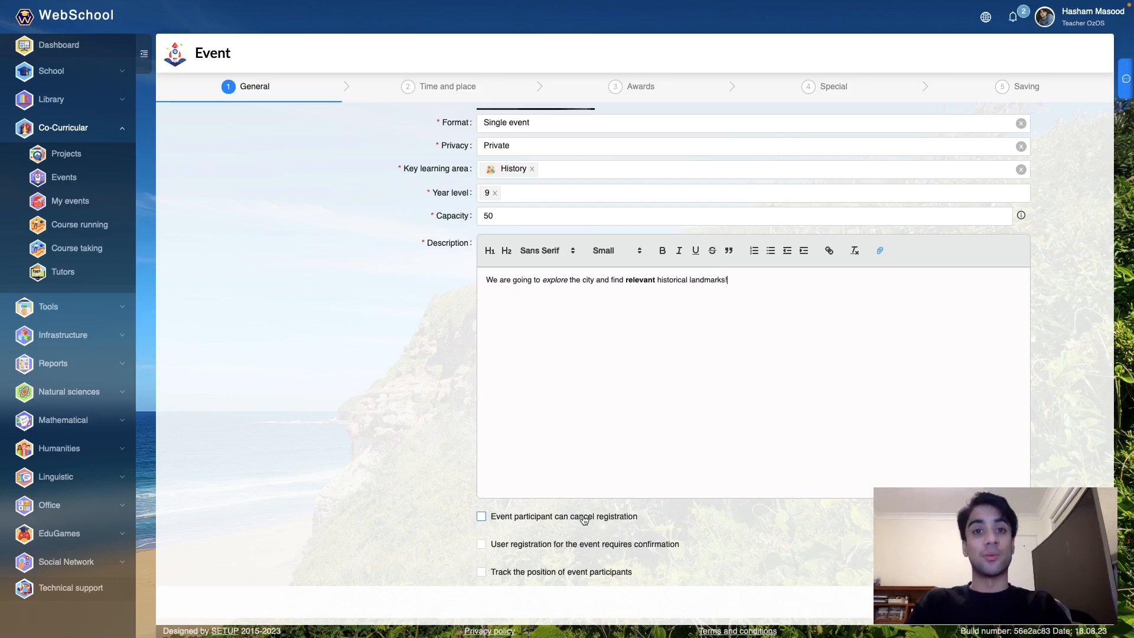
click(481, 517)
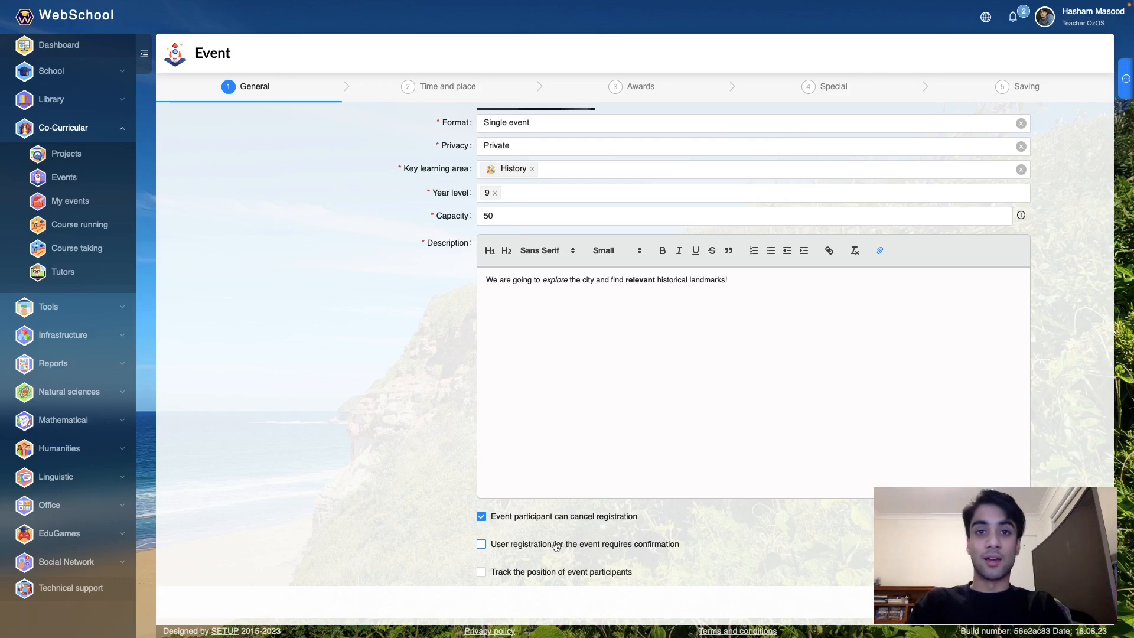
click(483, 544)
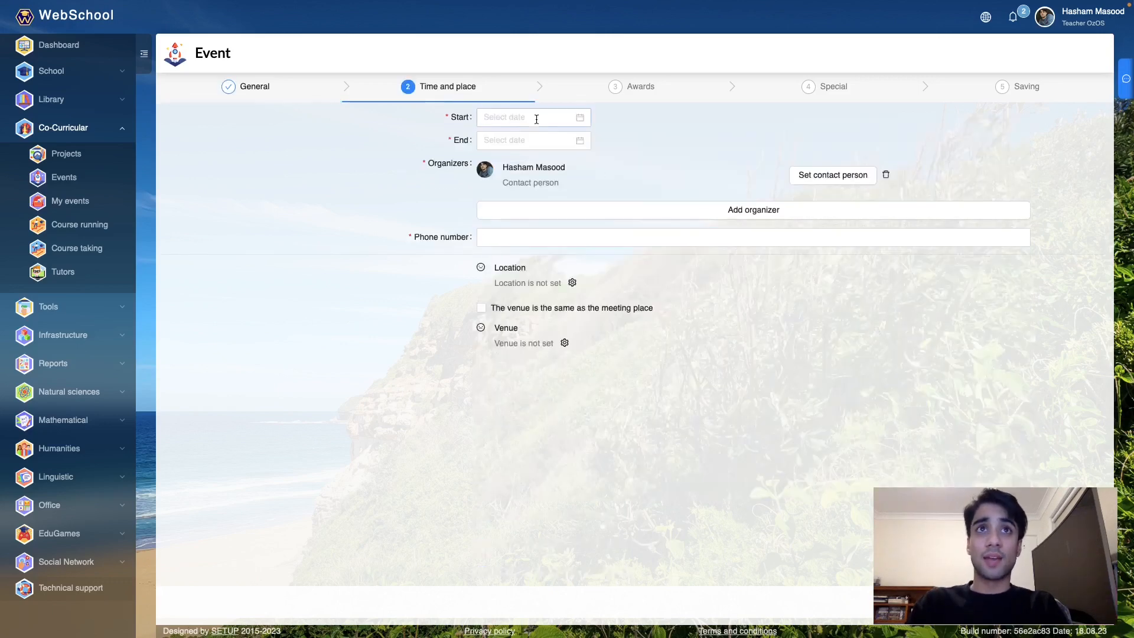
- Set the event start to 22-08-2023 at 08:00
click(576, 123)
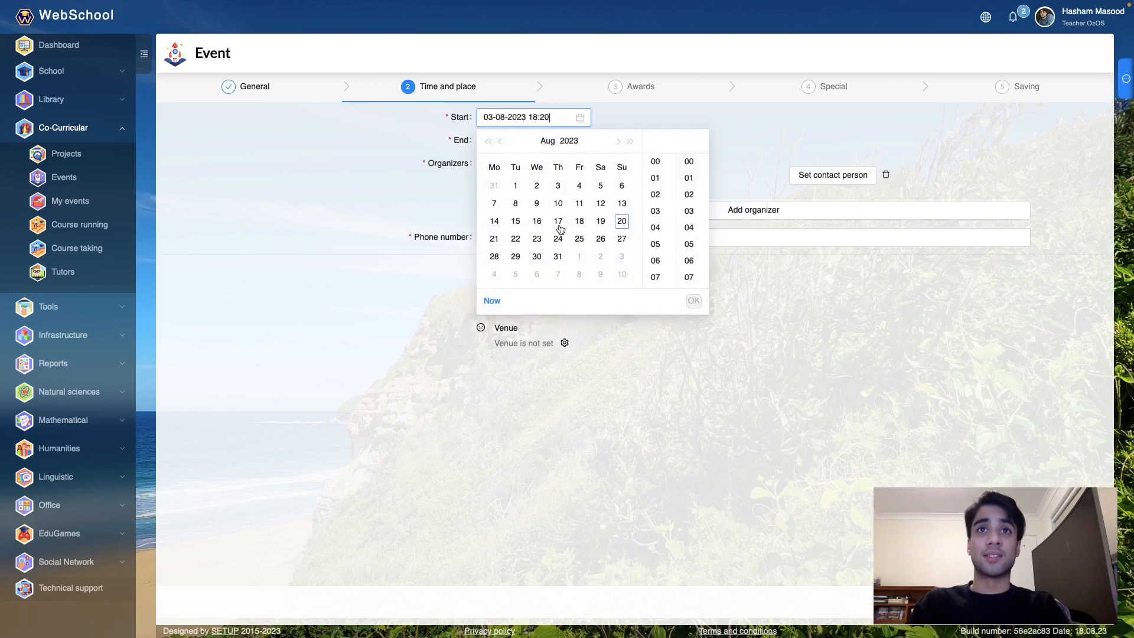
click(516, 239)
scroll(652, 199, up, 3)
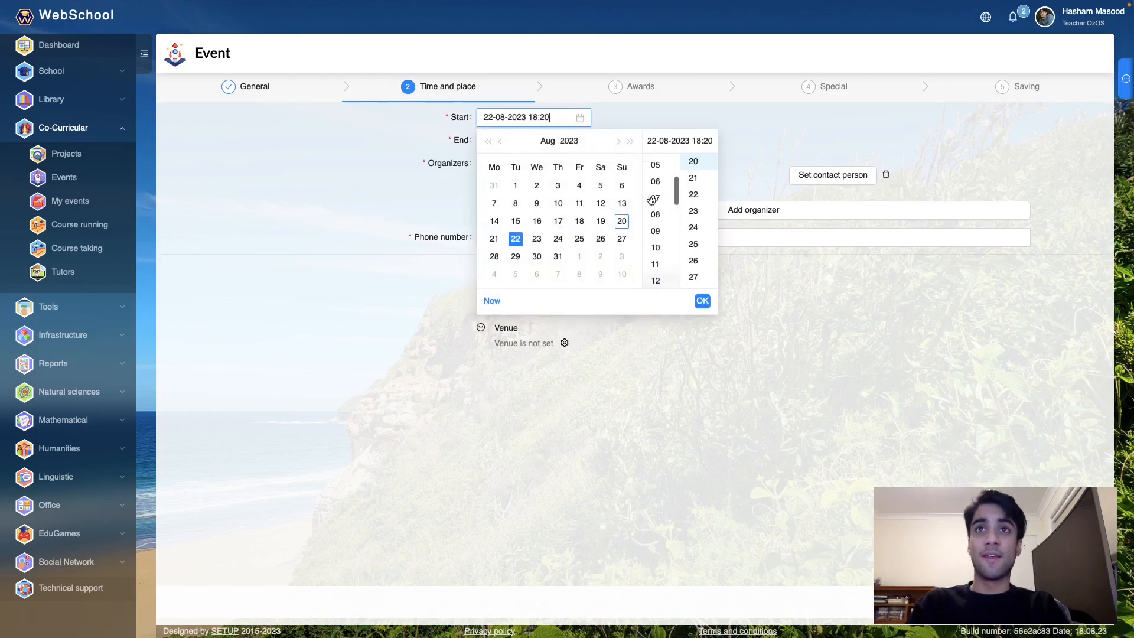
click(656, 224)
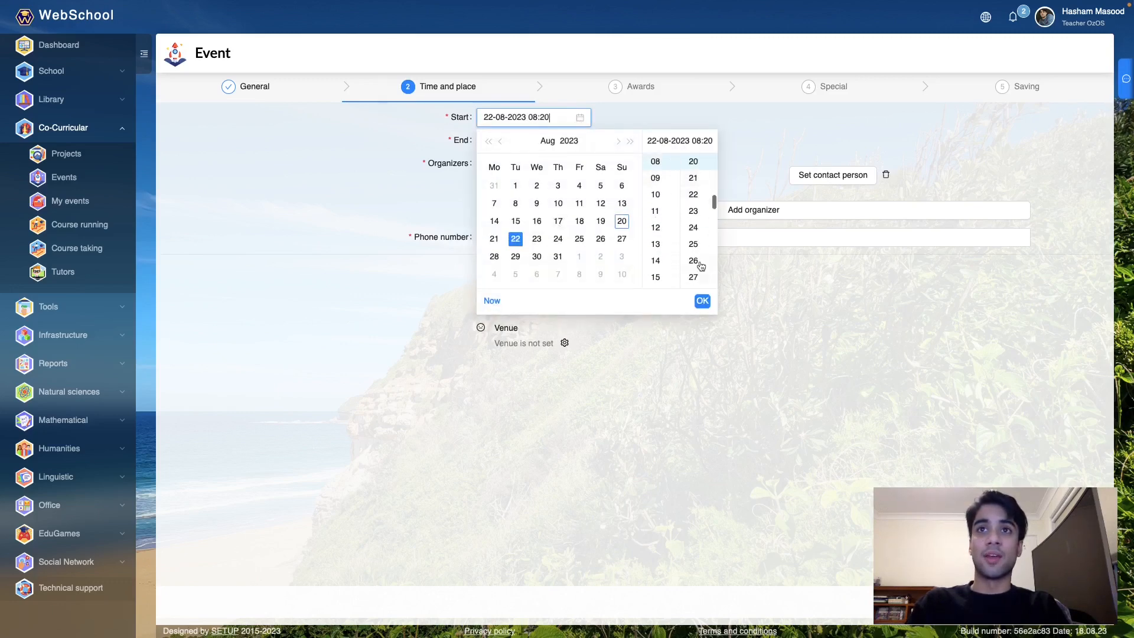
scroll(694, 177, up, 5)
scroll(694, 174, up, 2)
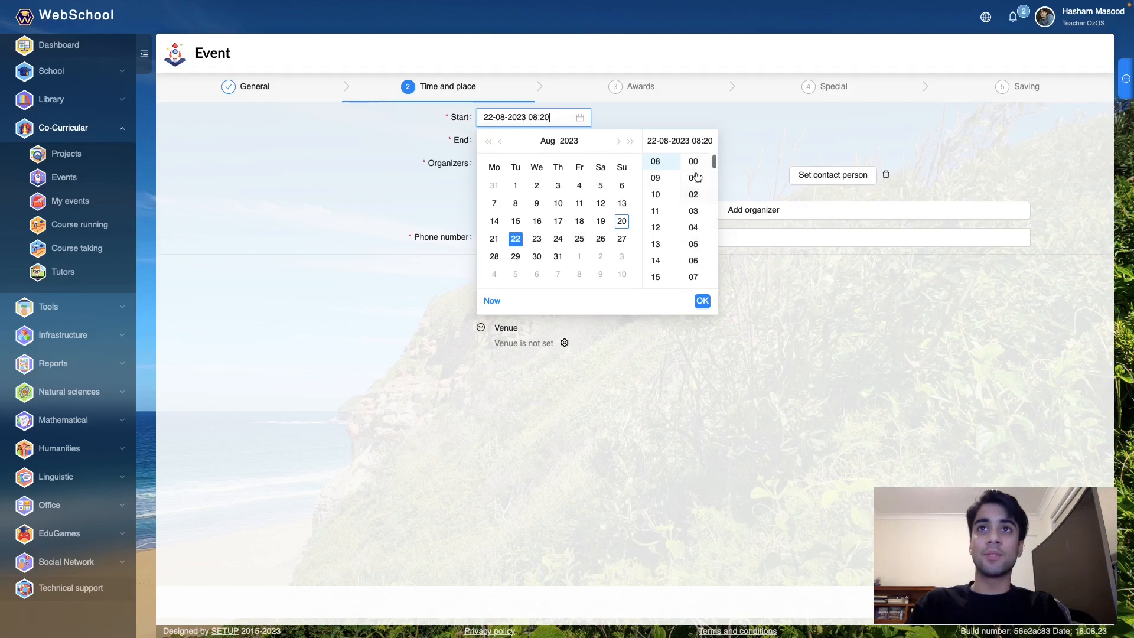
click(693, 162)
click(702, 301)
- Set the event end to 22-08-2023 at 16:00
click(582, 144)
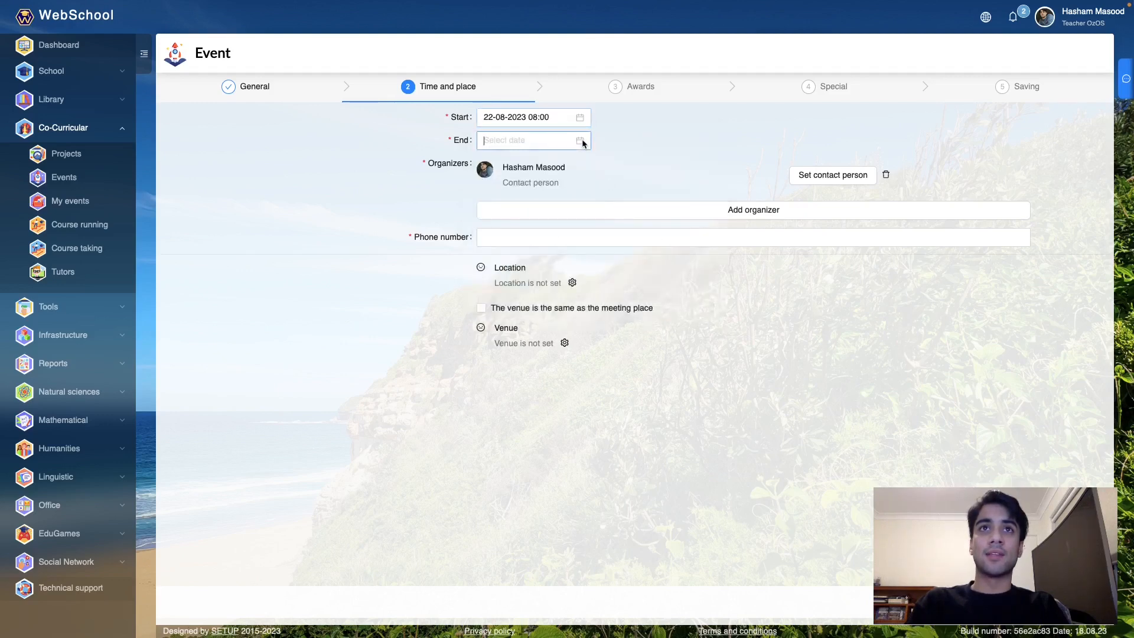
click(516, 261)
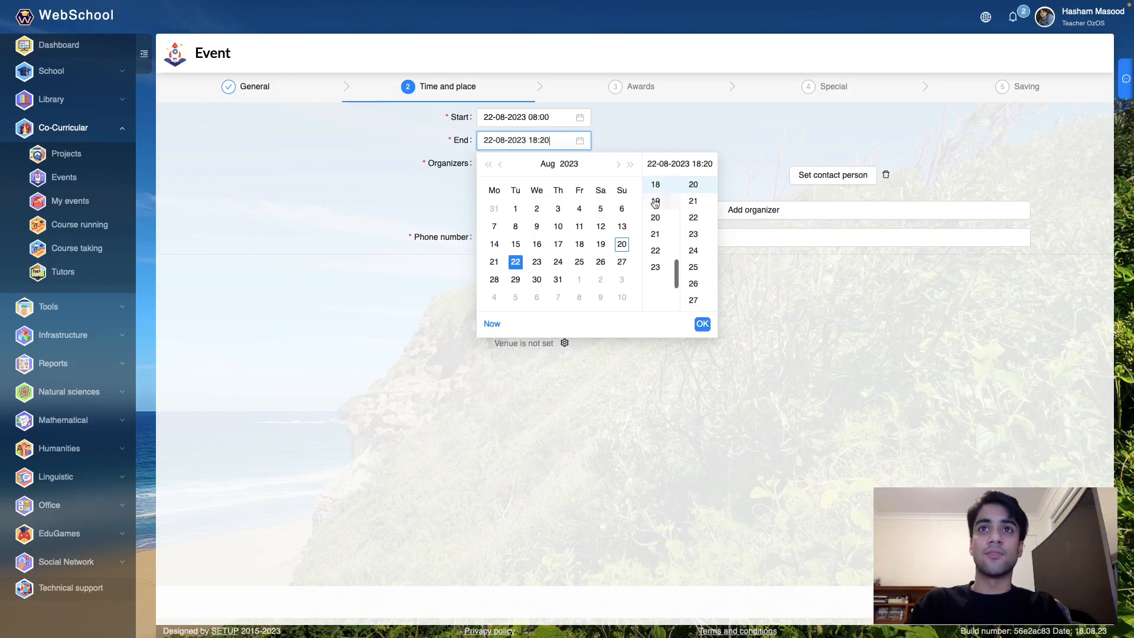
scroll(653, 269, up, 3)
click(656, 263)
scroll(694, 234, up, 6)
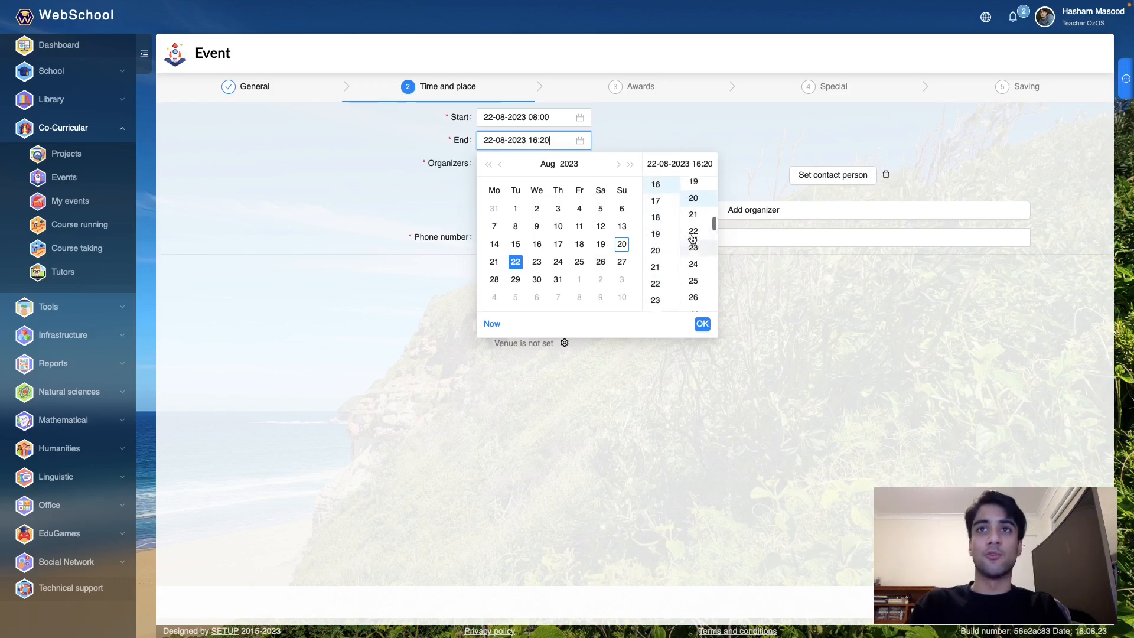
scroll(700, 179, up, 2)
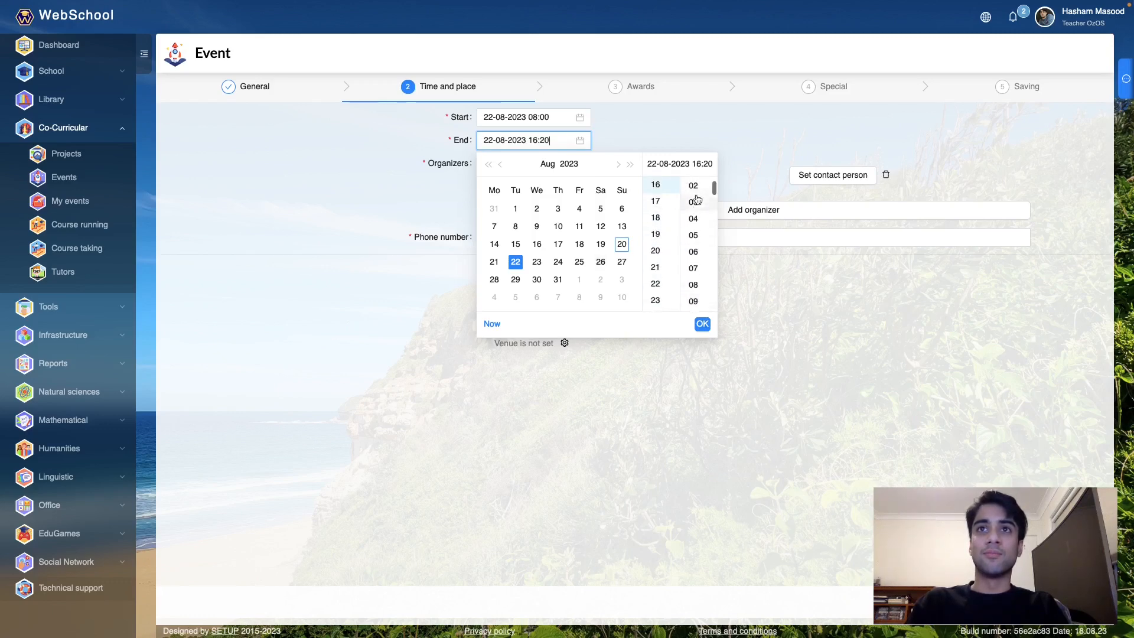
click(696, 184)
click(703, 325)
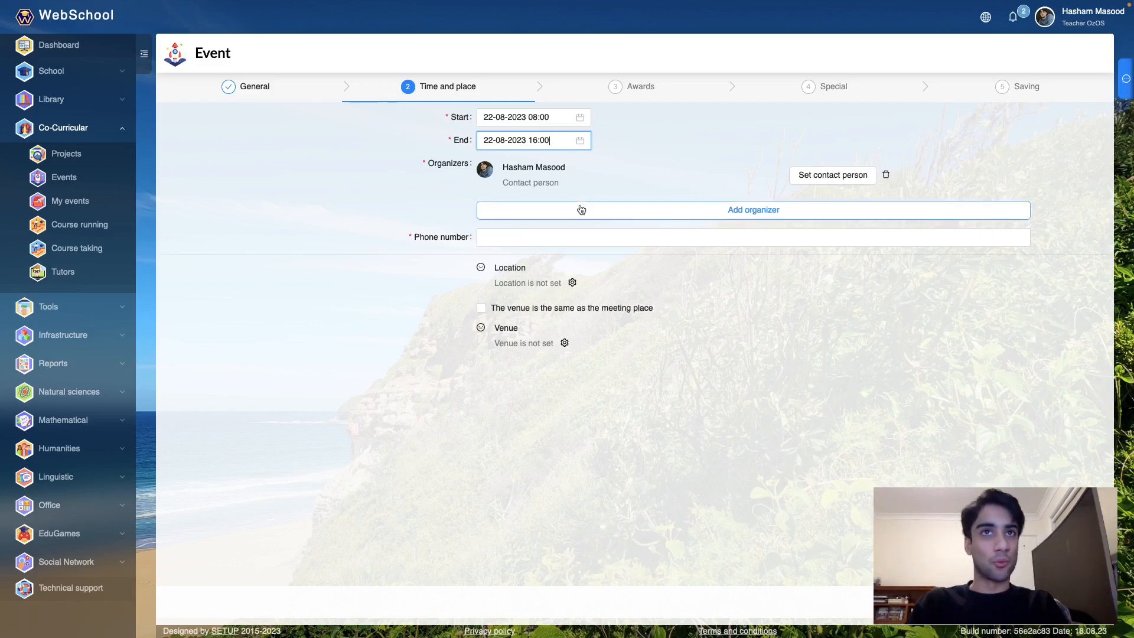
click(581, 209)
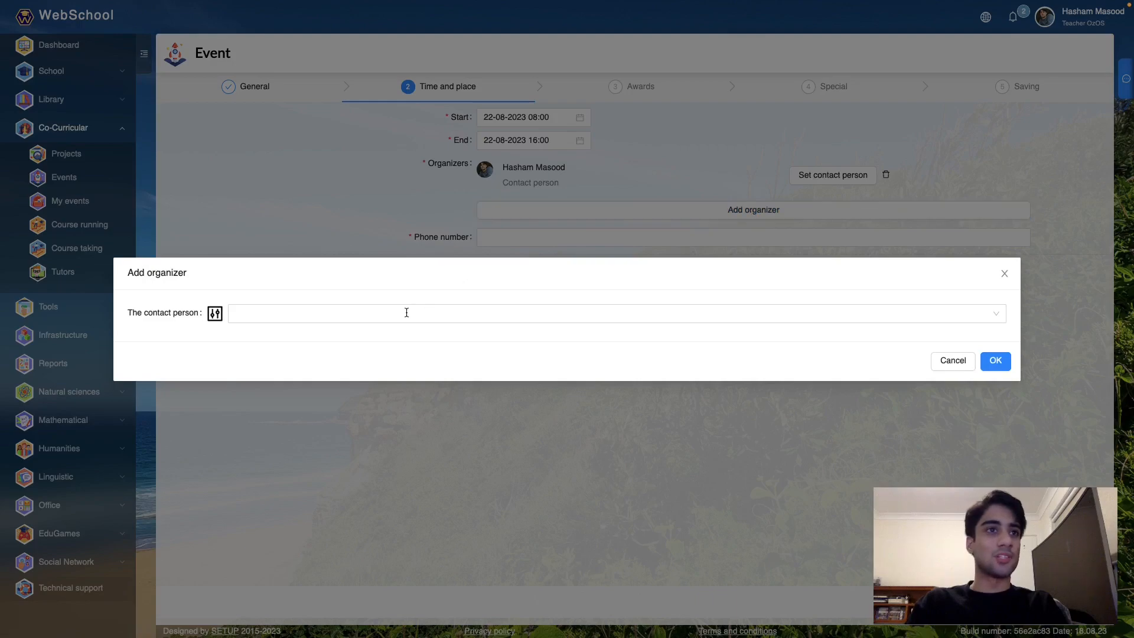
- Add the first matching contact person as a second organizer and fill in the required phone number
click(406, 313)
text(dm)
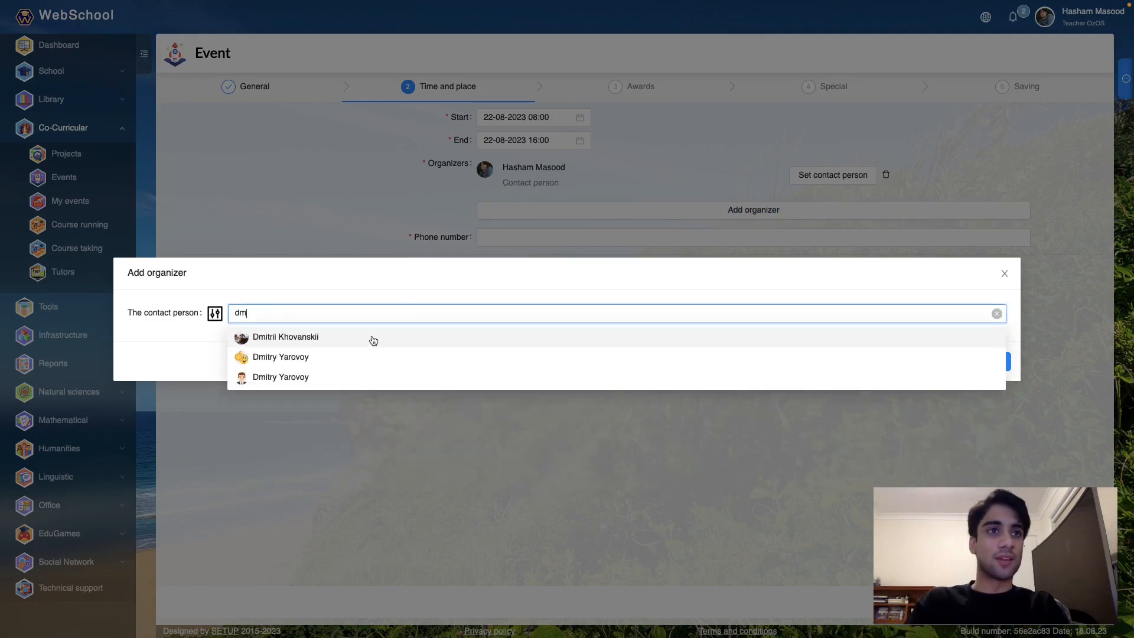
click(358, 337)
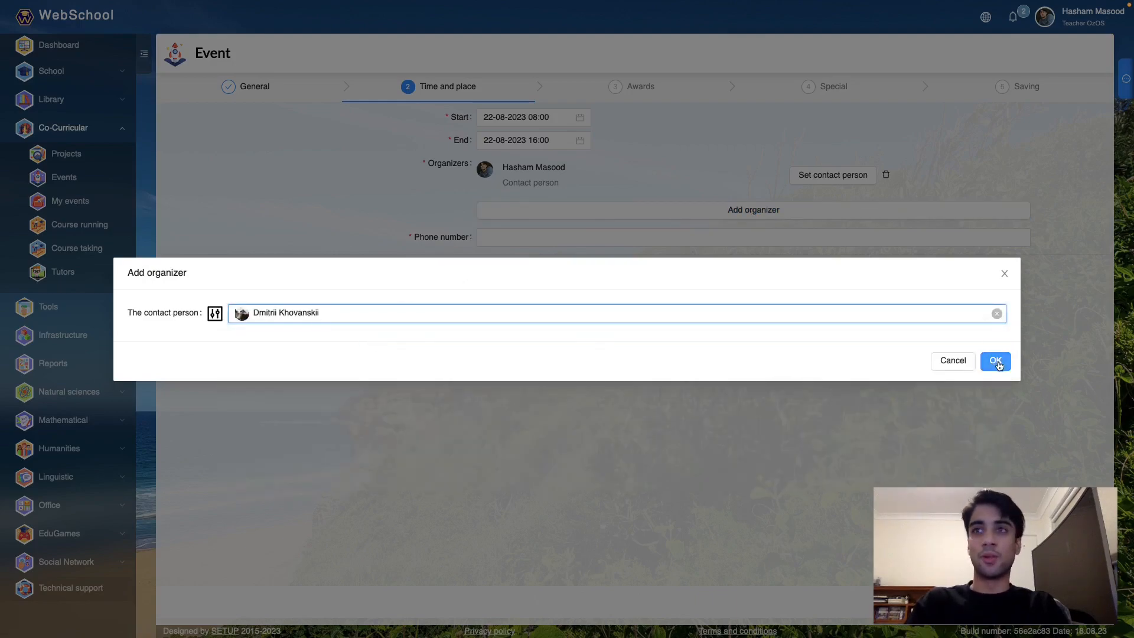
click(996, 360)
click(556, 277)
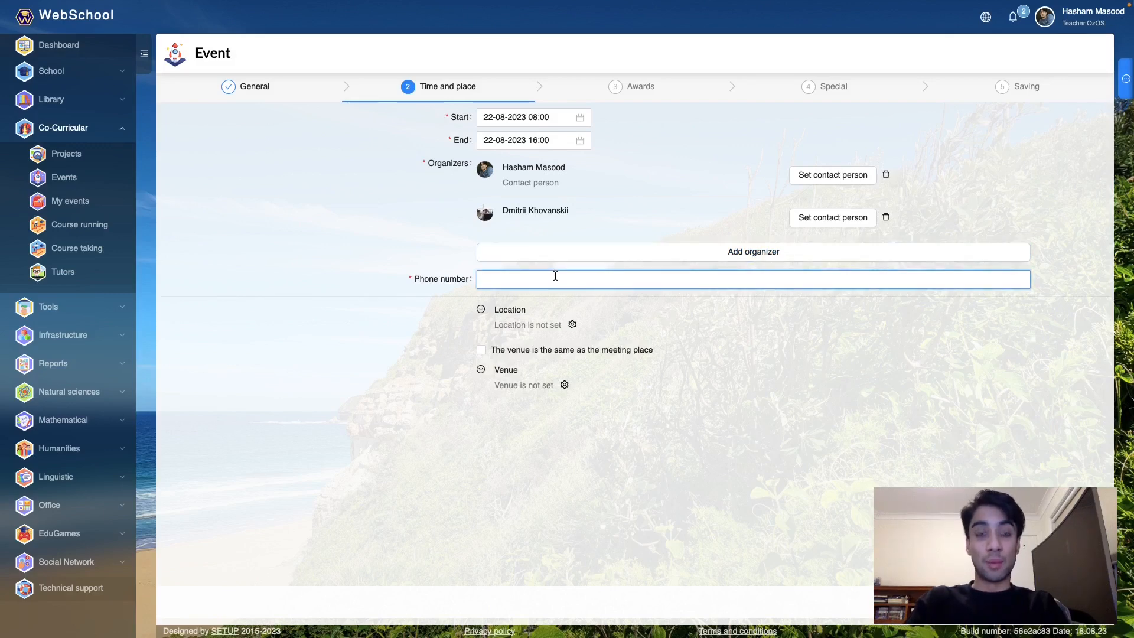
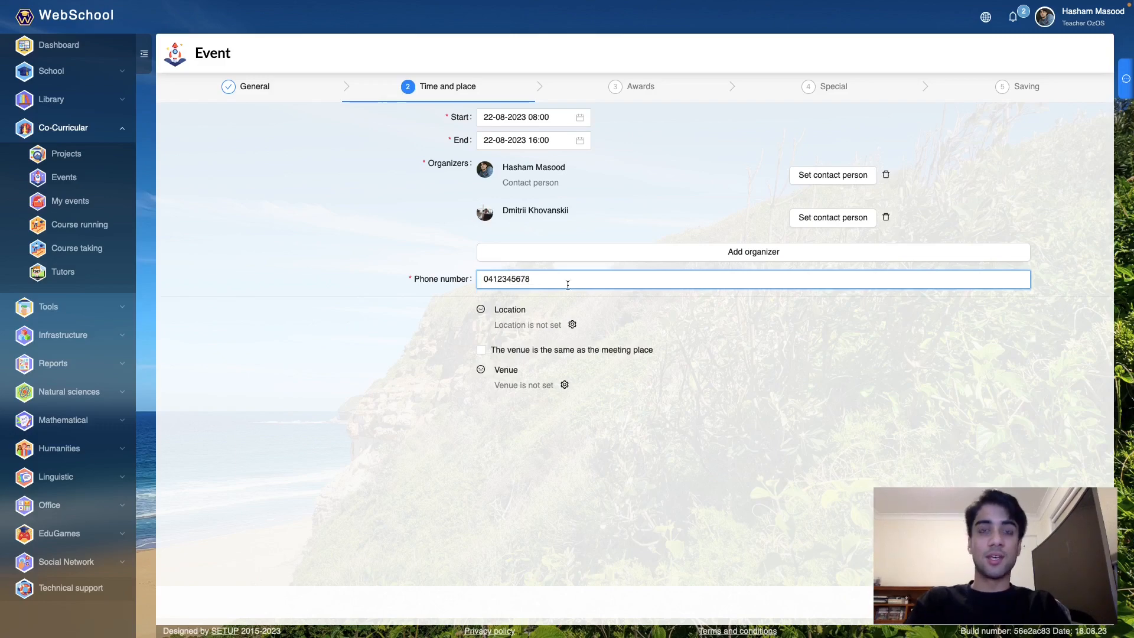
- Set the location to type Other at Werona Avenue near Gordon station, with instructions starting 'Students are to'
click(572, 325)
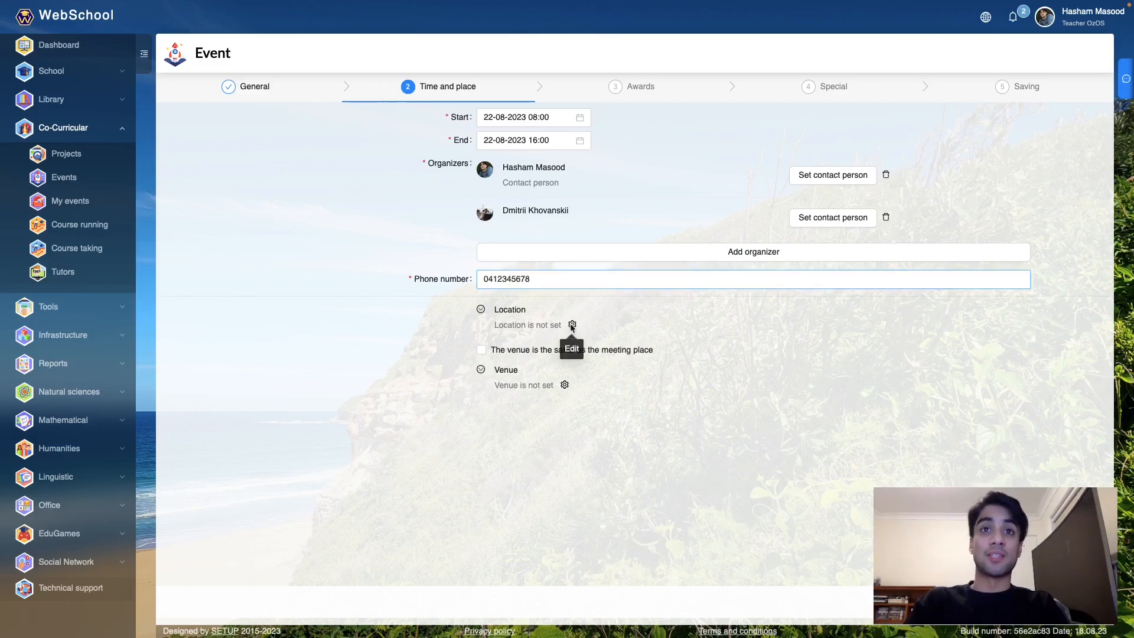
click(528, 97)
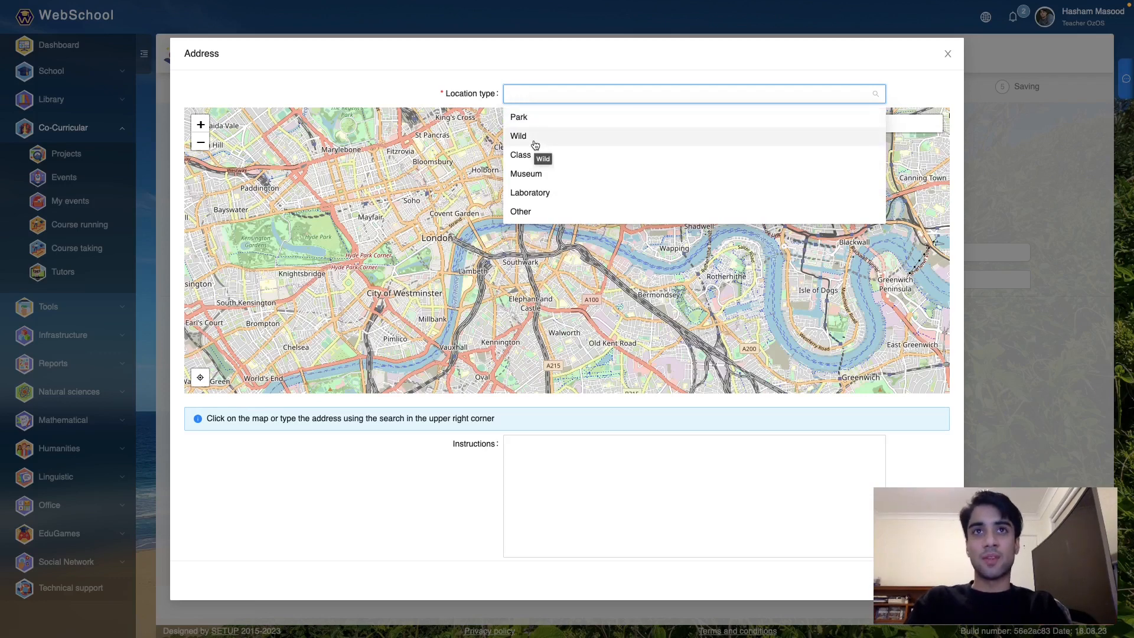
click(552, 213)
click(840, 125)
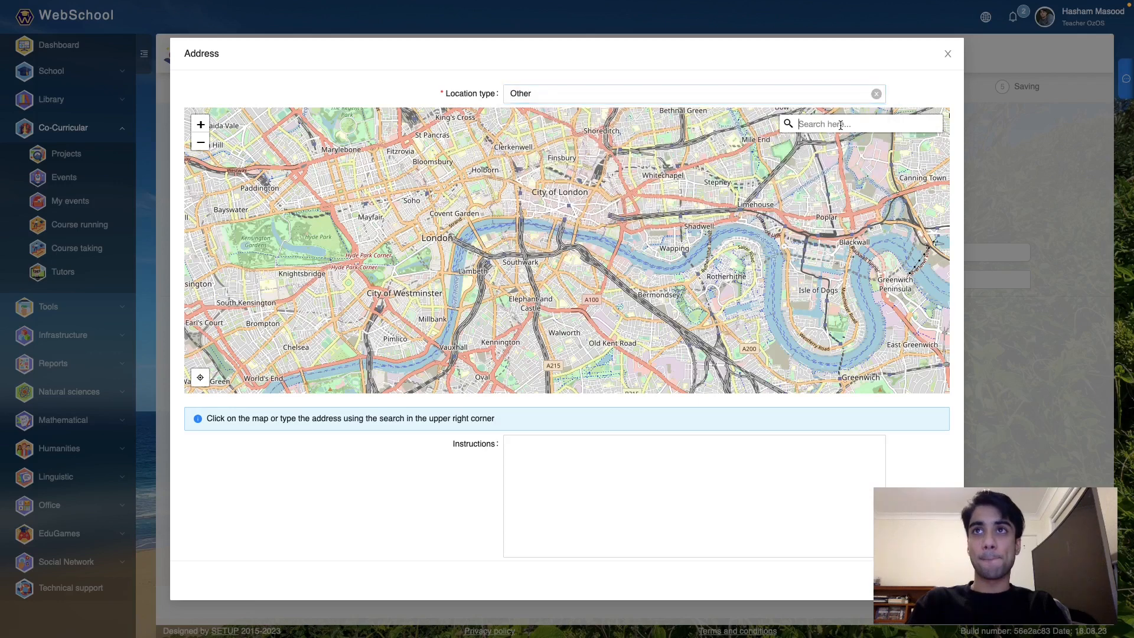
text(gordon statio)
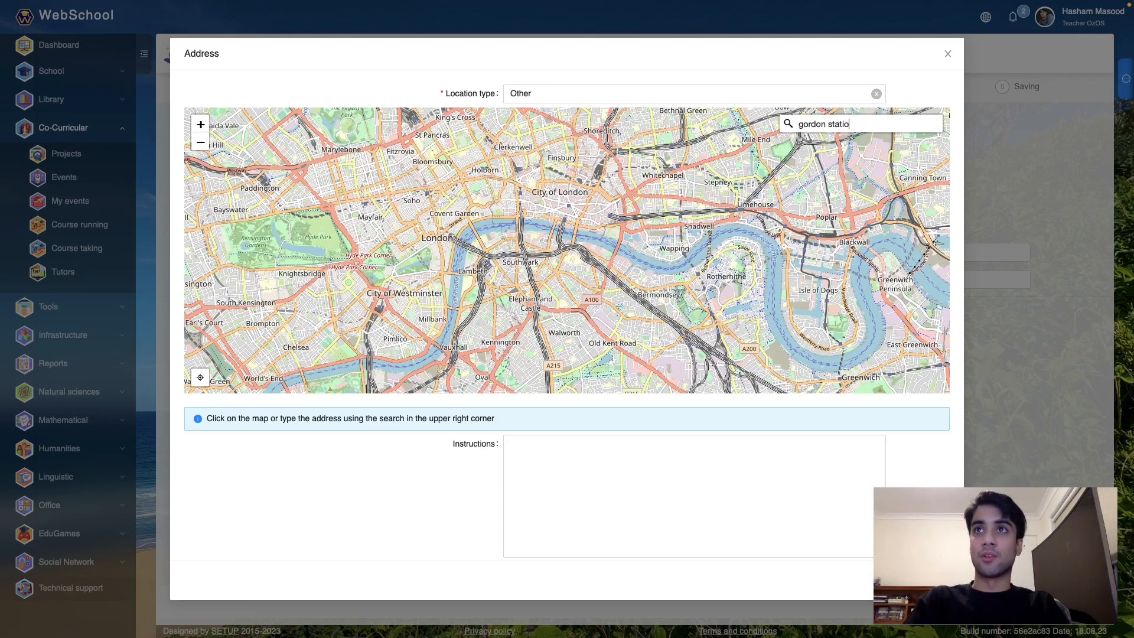
text(n)
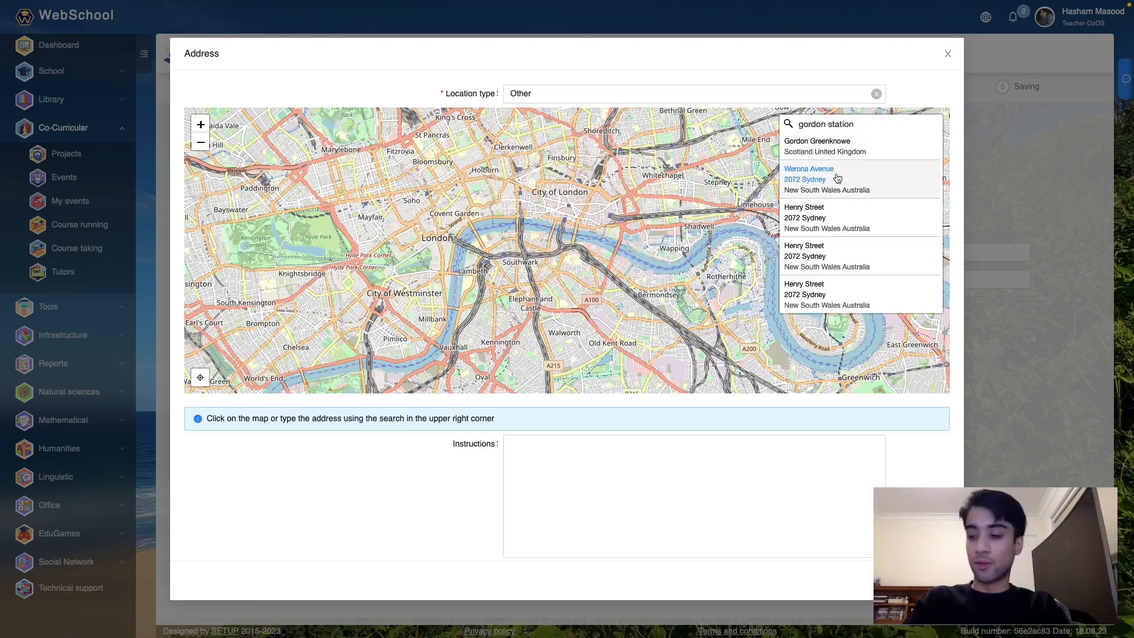
click(837, 179)
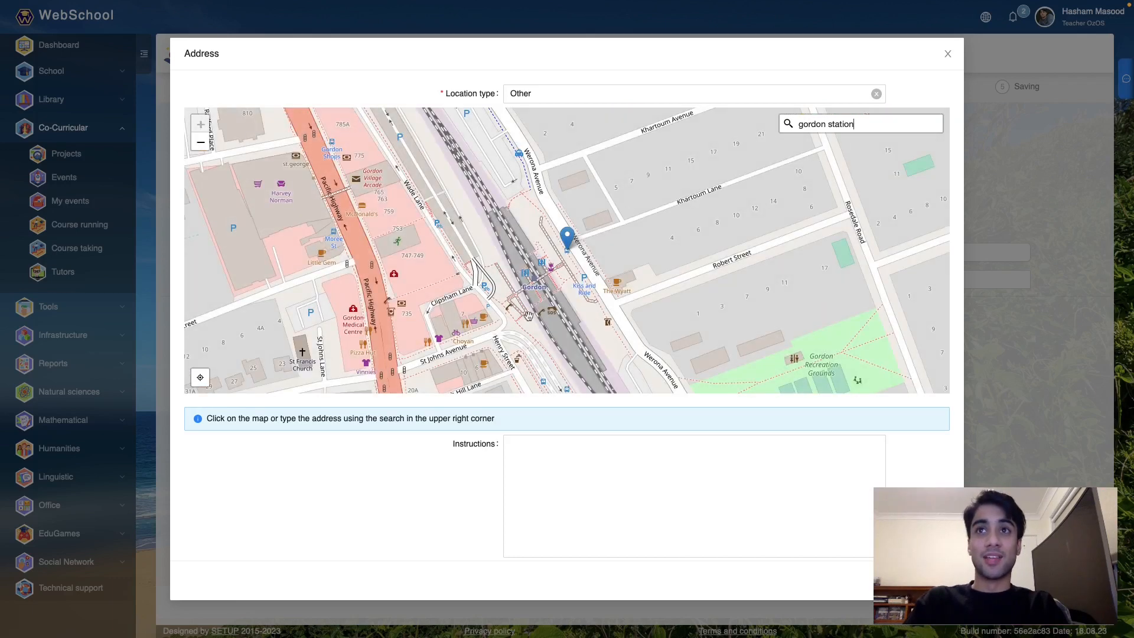
click(552, 478)
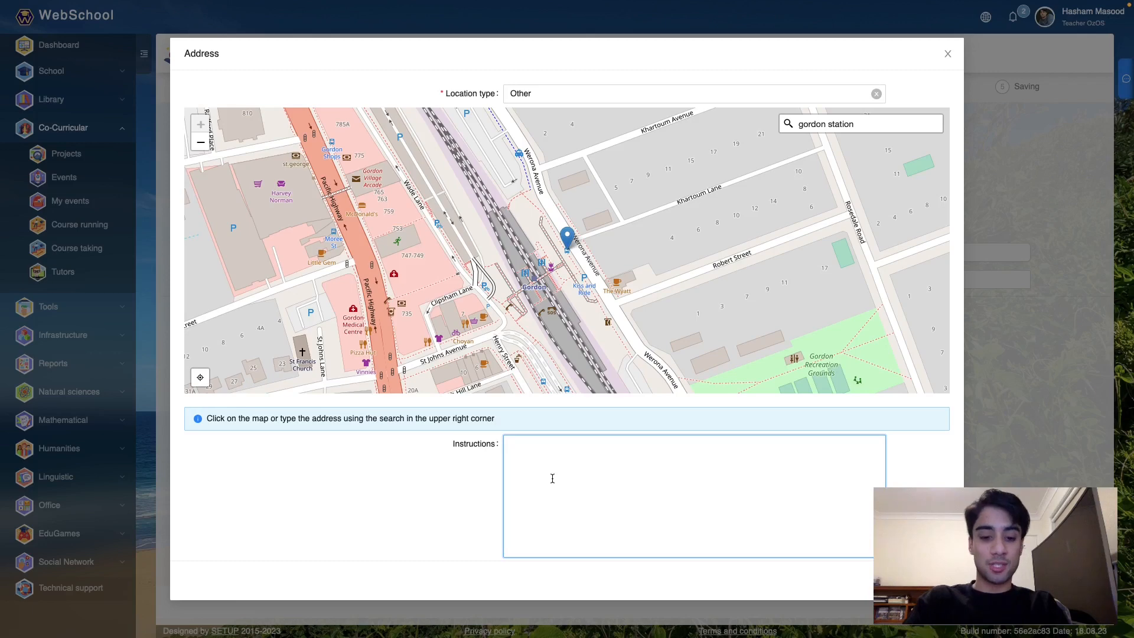
text(Student)
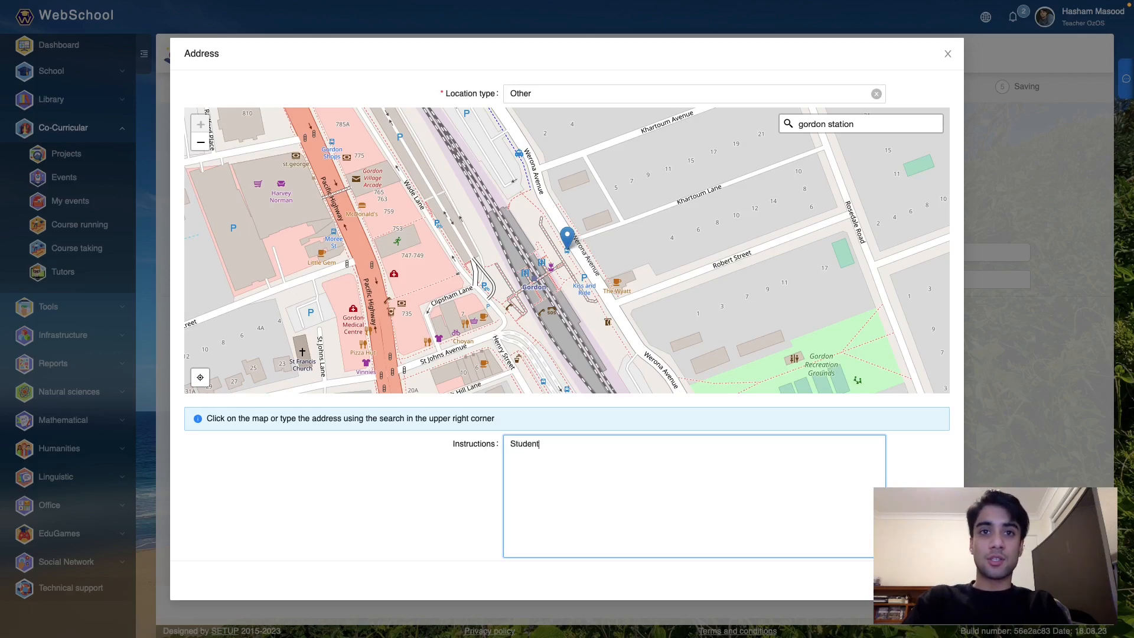
text(s are to)
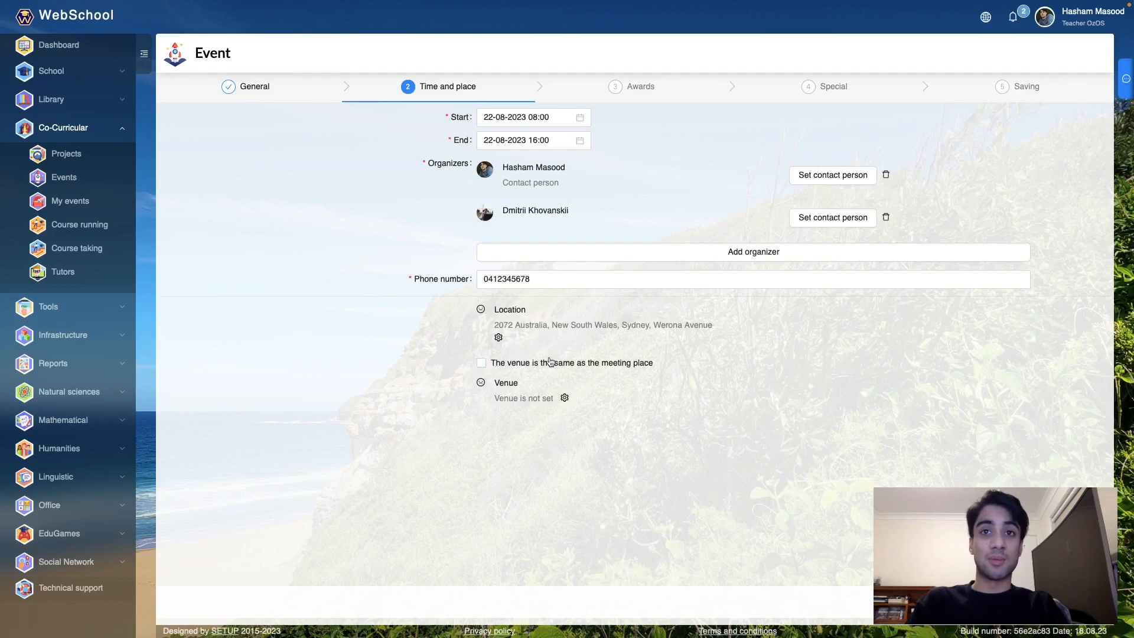
- Set the venue to The Rocks, Sydney, type Other, with the instruction 'We will start from here'
click(564, 399)
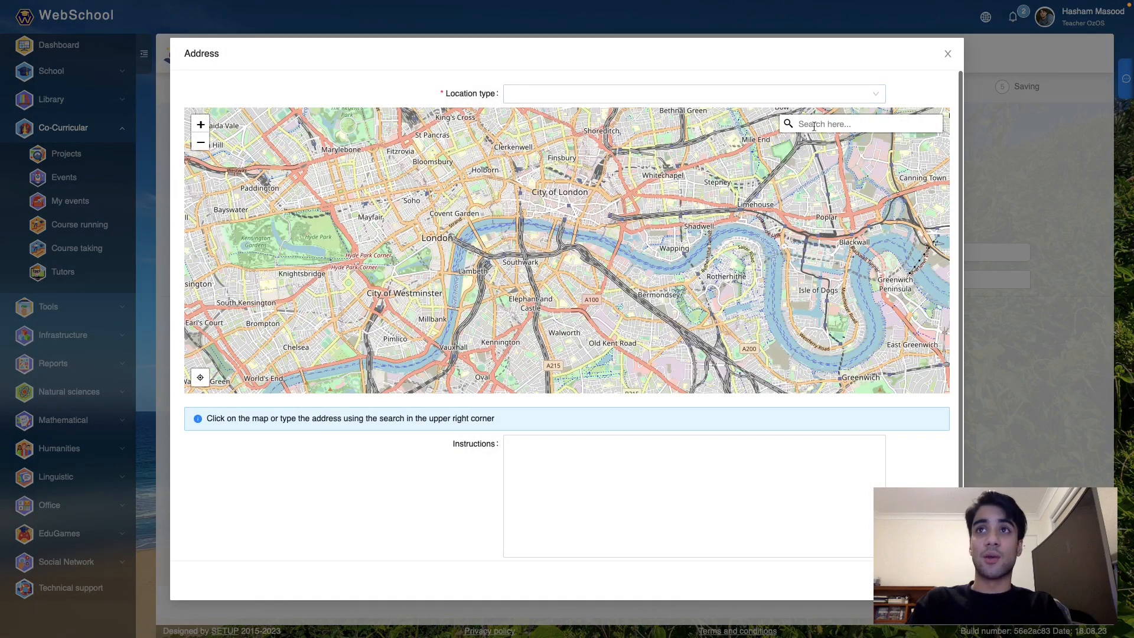
text(the rocks)
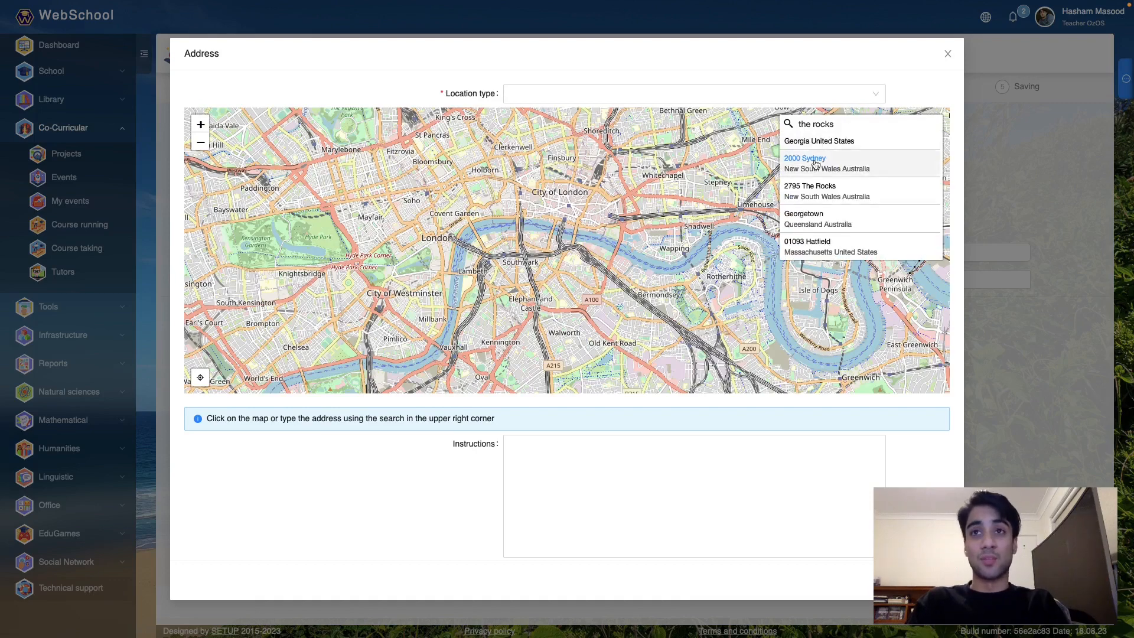
click(815, 163)
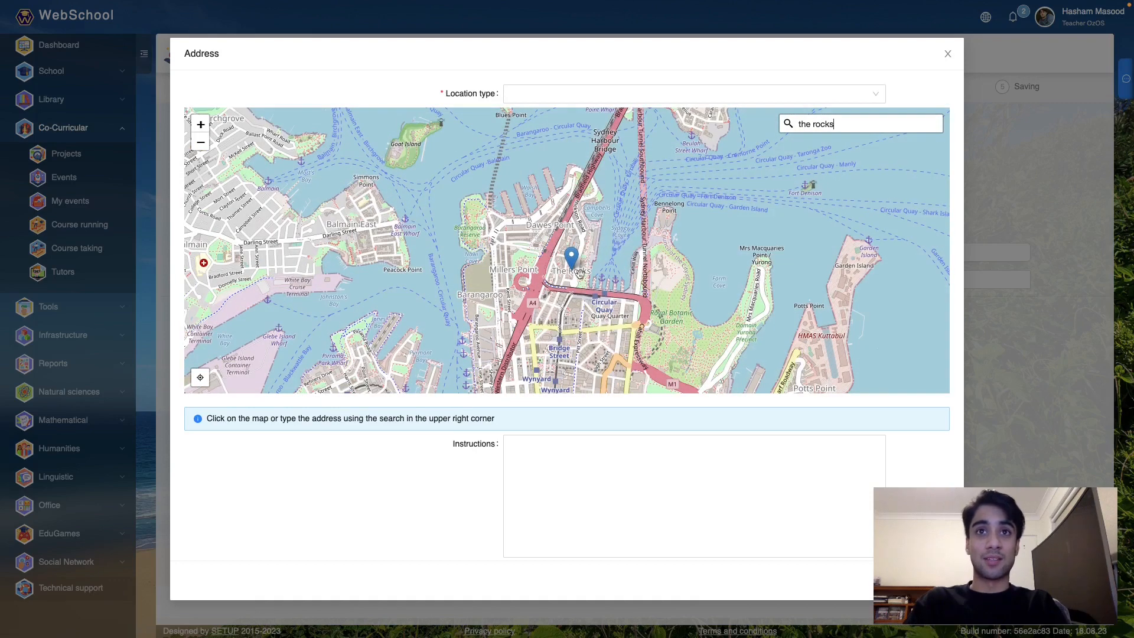
click(595, 94)
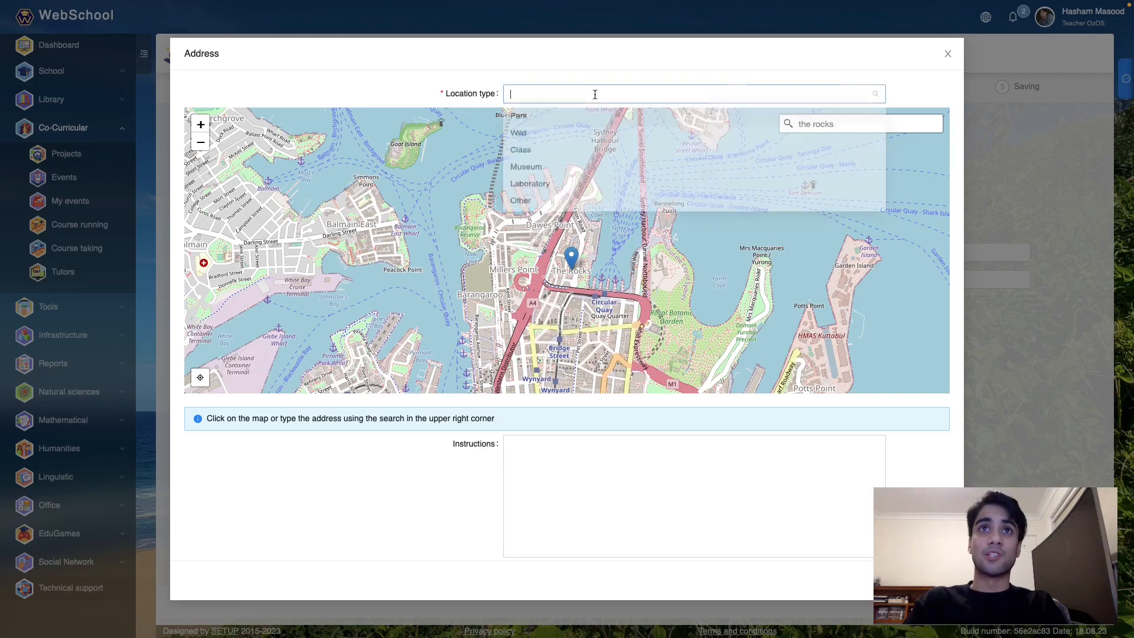
click(570, 202)
click(579, 476)
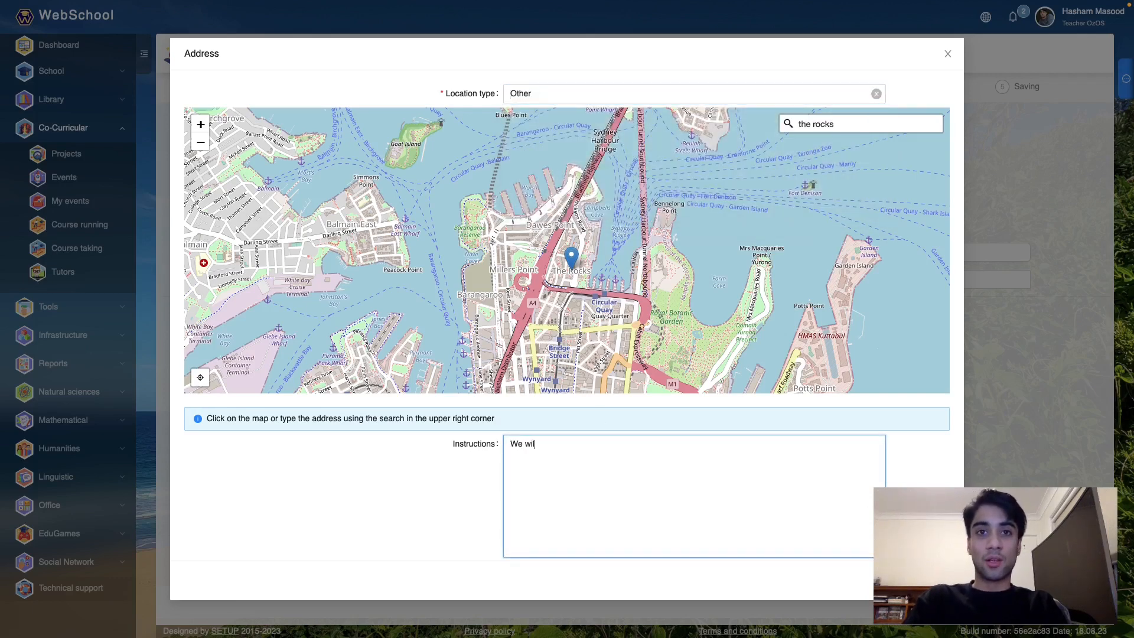
text(We will start from here!)
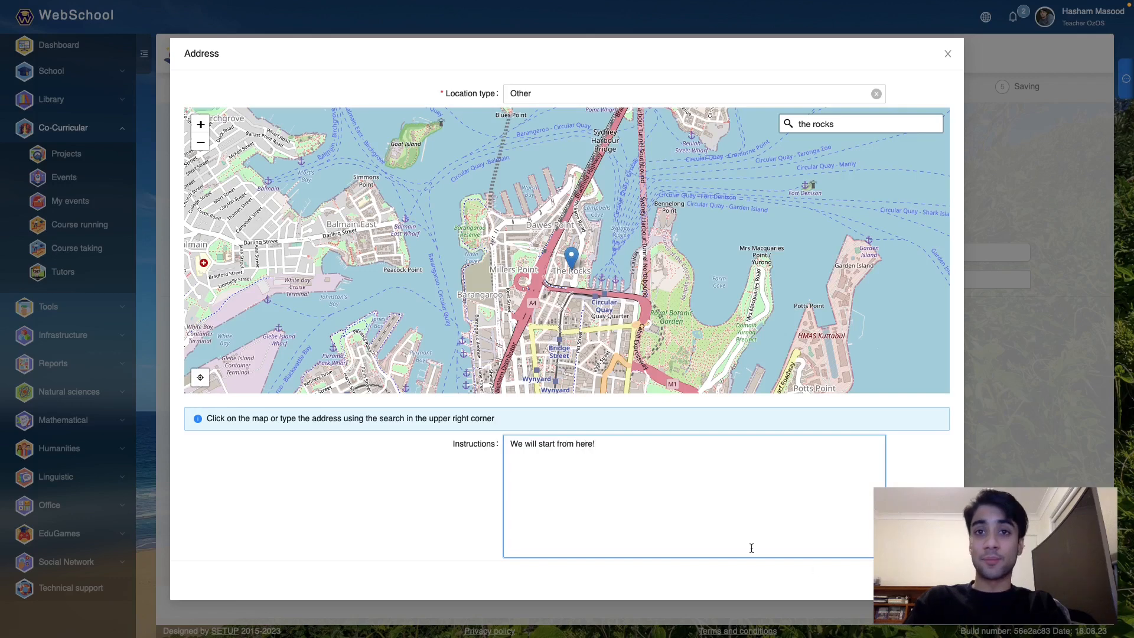
click(932, 580)
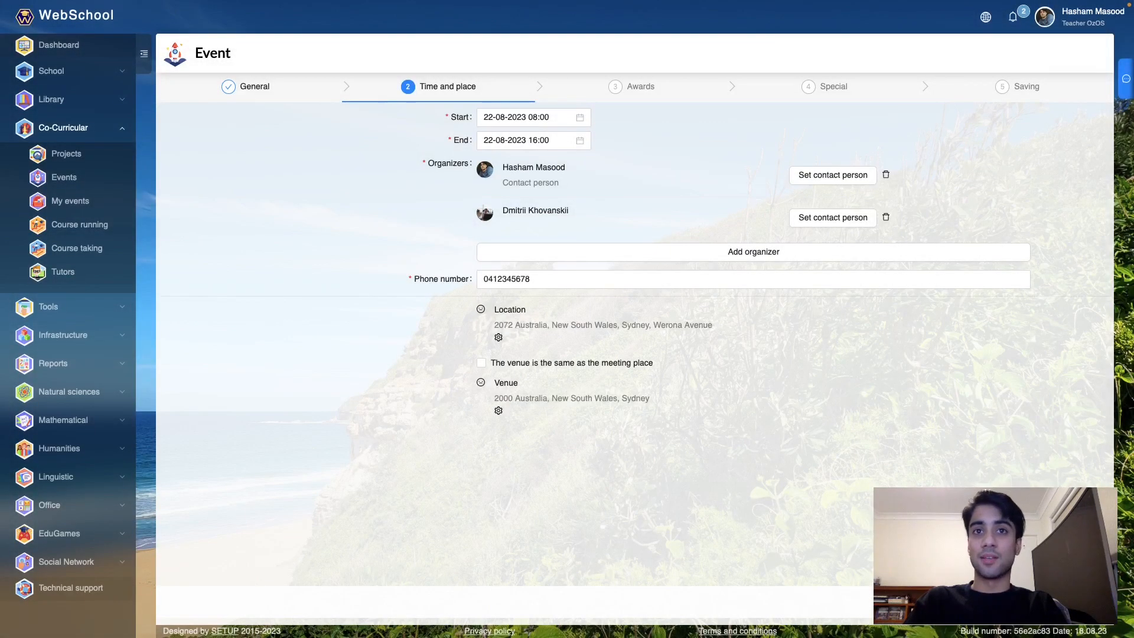
- Tick 'The venue is the same as the meeting place' and continue to Awards
click(484, 366)
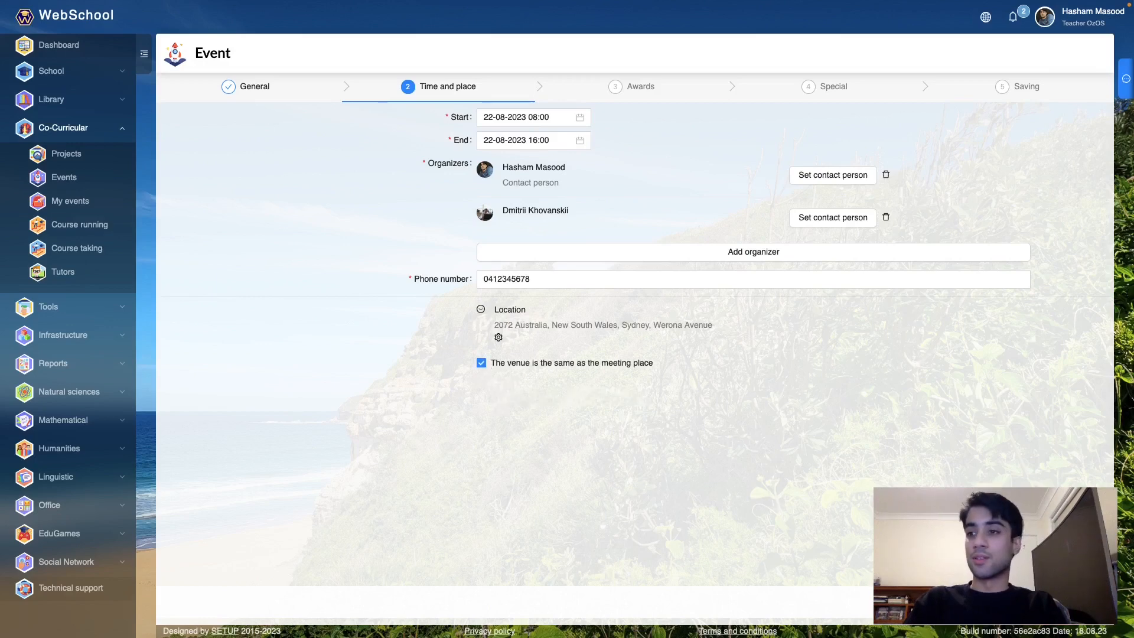
click(1082, 601)
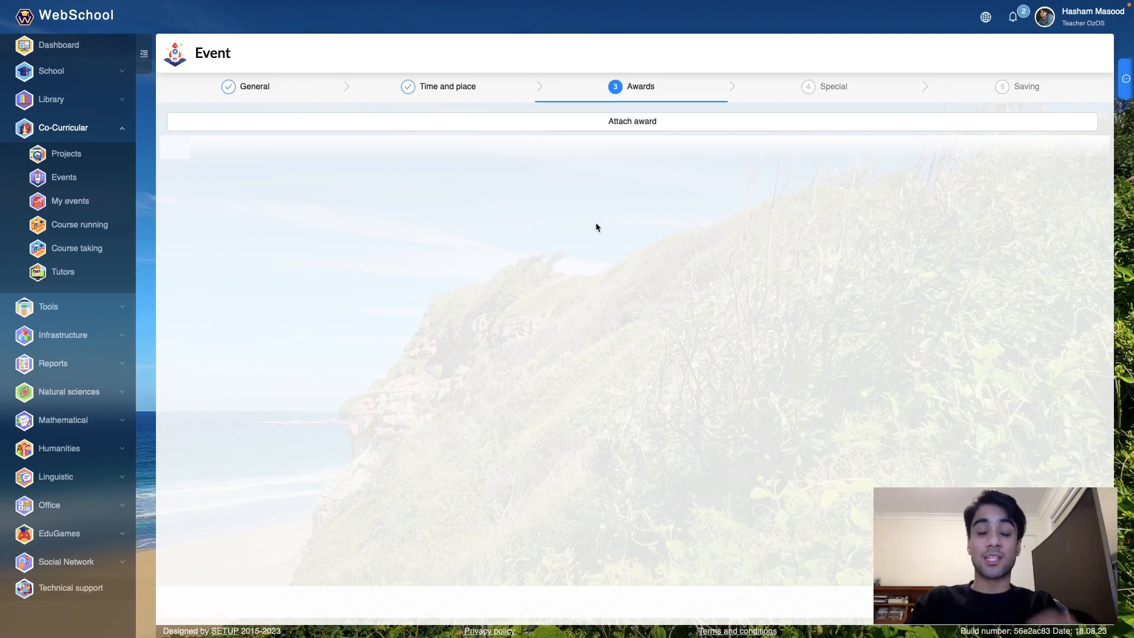
- Advance to the Special step and review the Sydney, Gallery, quiz and discussion sections' active toggles
click(654, 122)
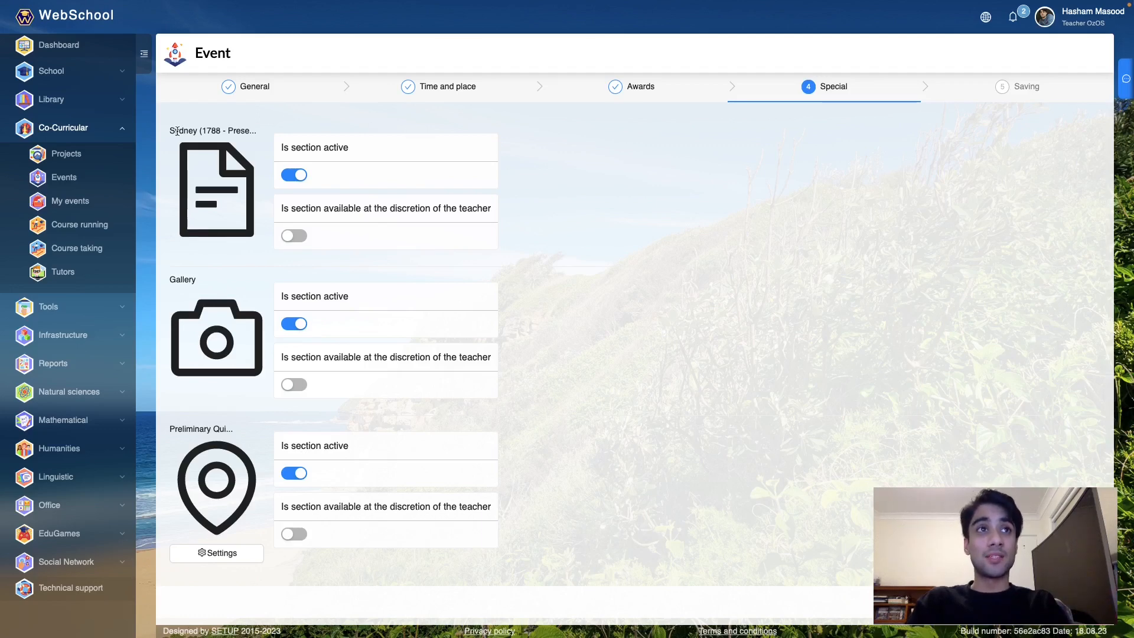
drag(173, 132, 214, 134)
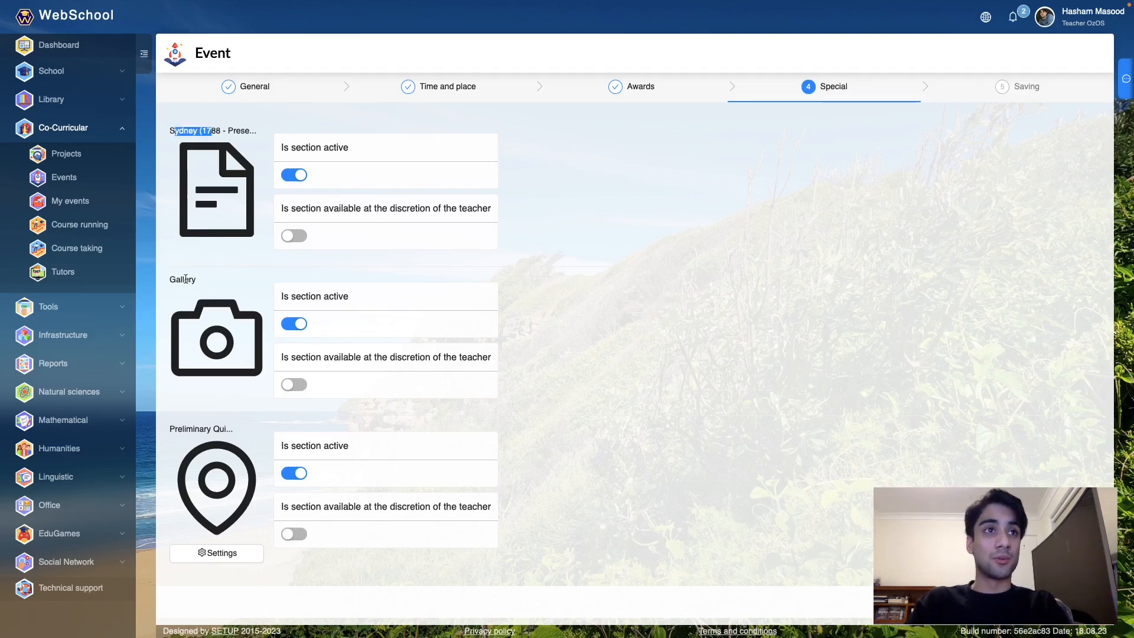
drag(185, 279, 189, 280)
scroll(236, 452, down, 3)
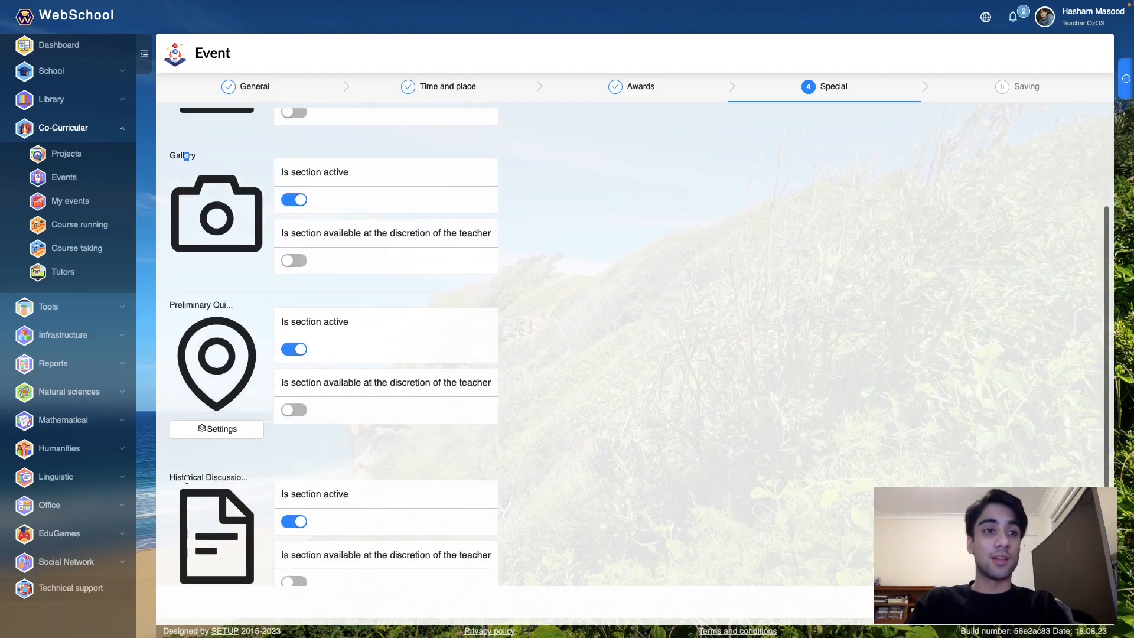
drag(186, 479, 225, 479)
scroll(247, 366, up, 3)
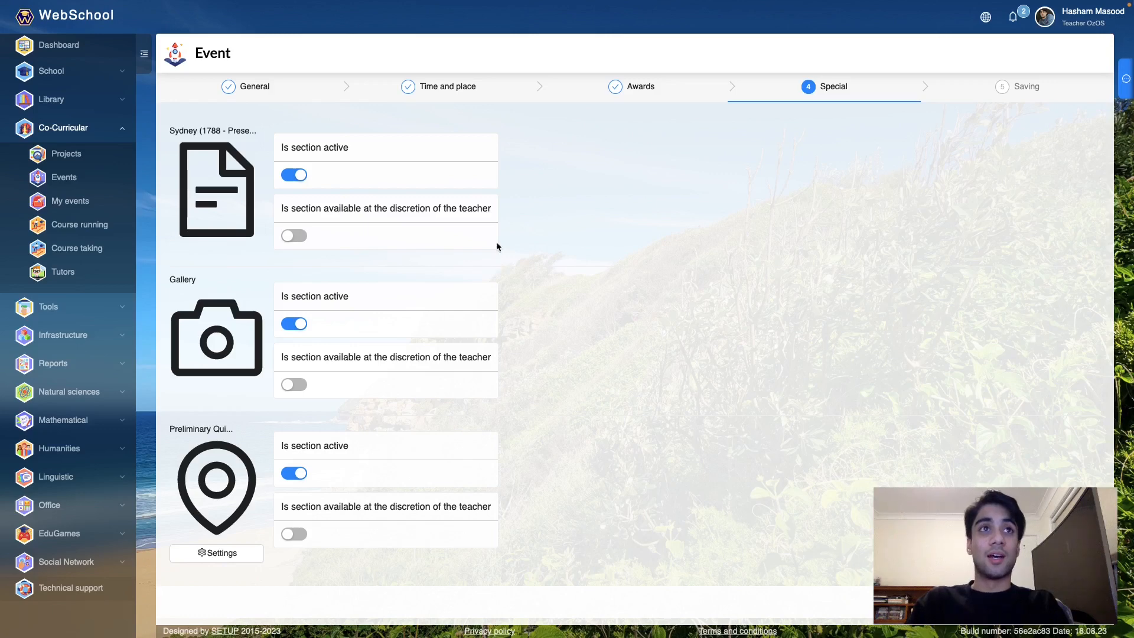
scroll(496, 236, down, 1)
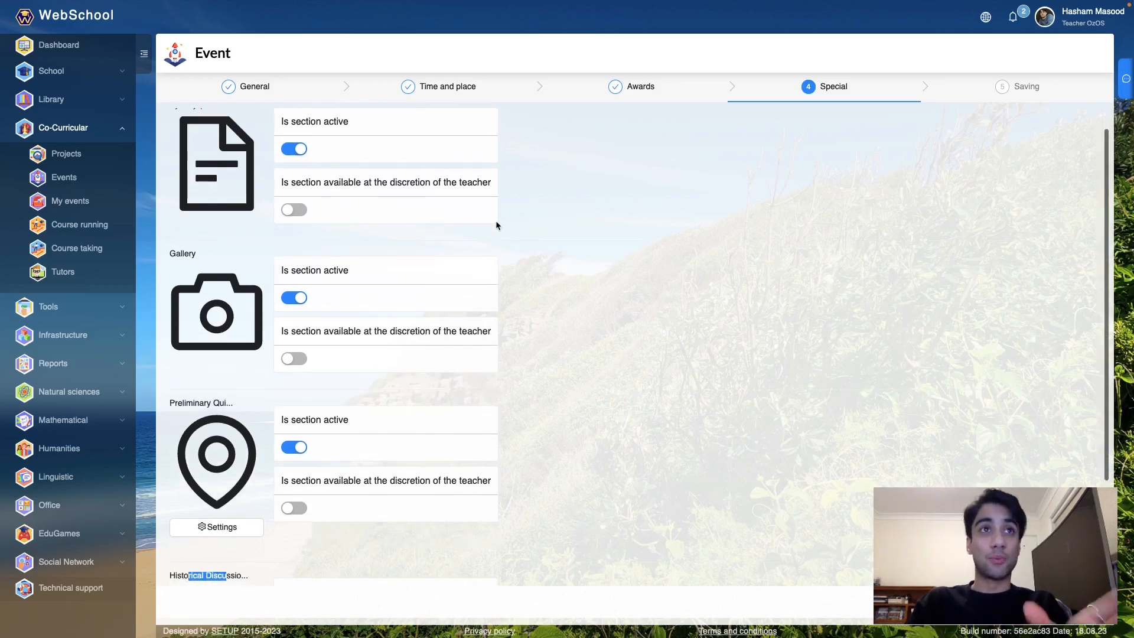
scroll(496, 225, up, 1)
scroll(496, 225, down, 2)
scroll(496, 225, down, 3)
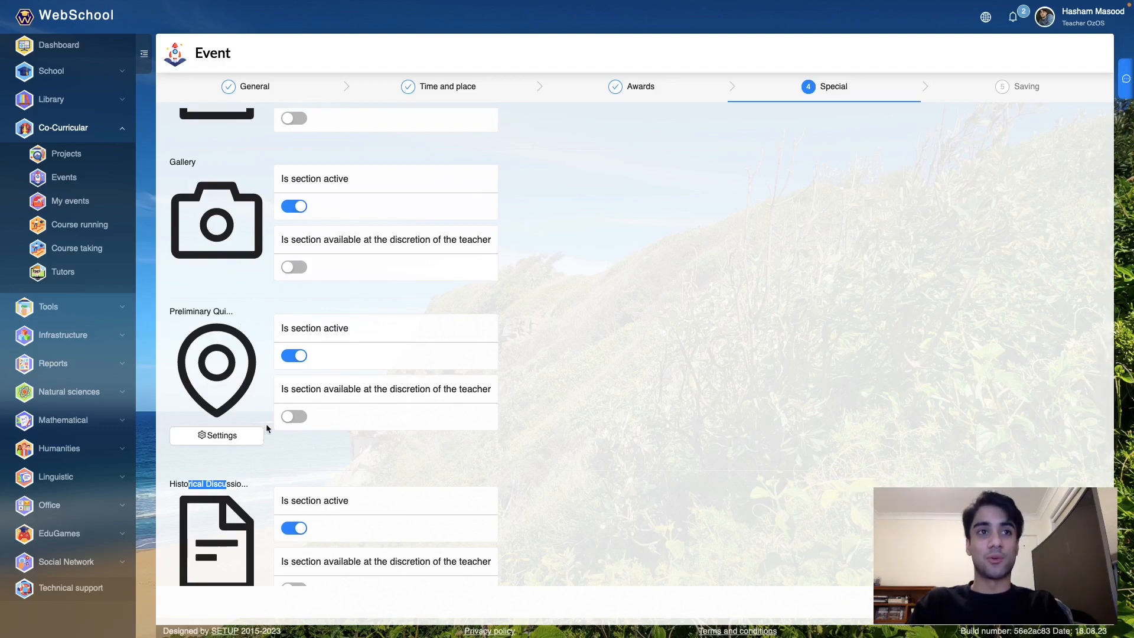
- In the quiz's Quest settings, search the map and center it on The Rocks, Sydney
click(239, 437)
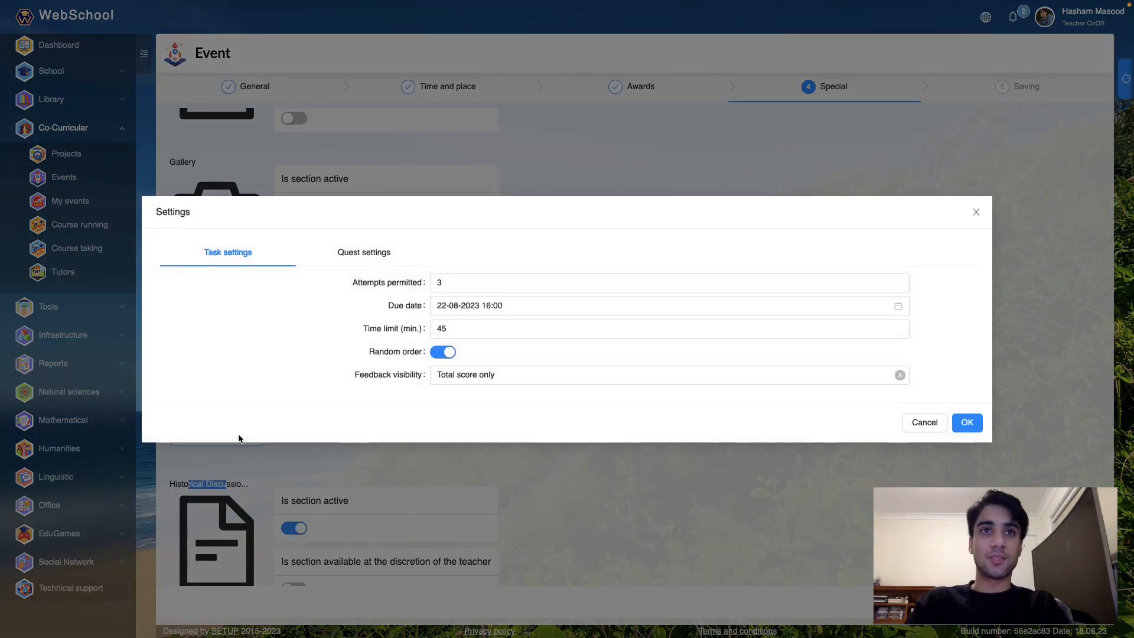
click(357, 255)
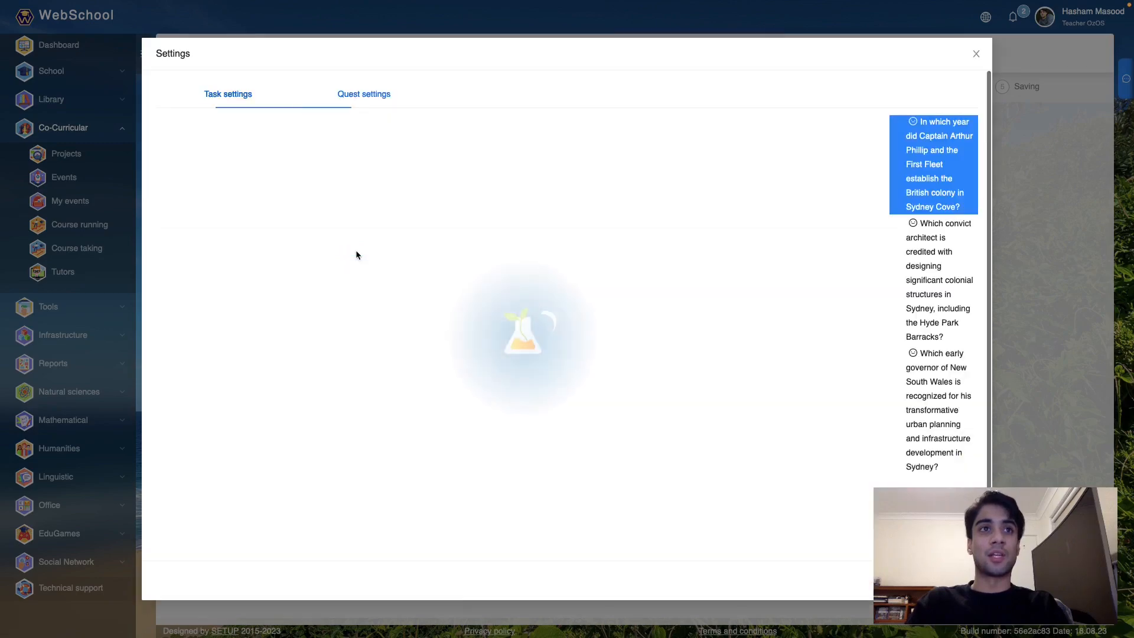
click(761, 131)
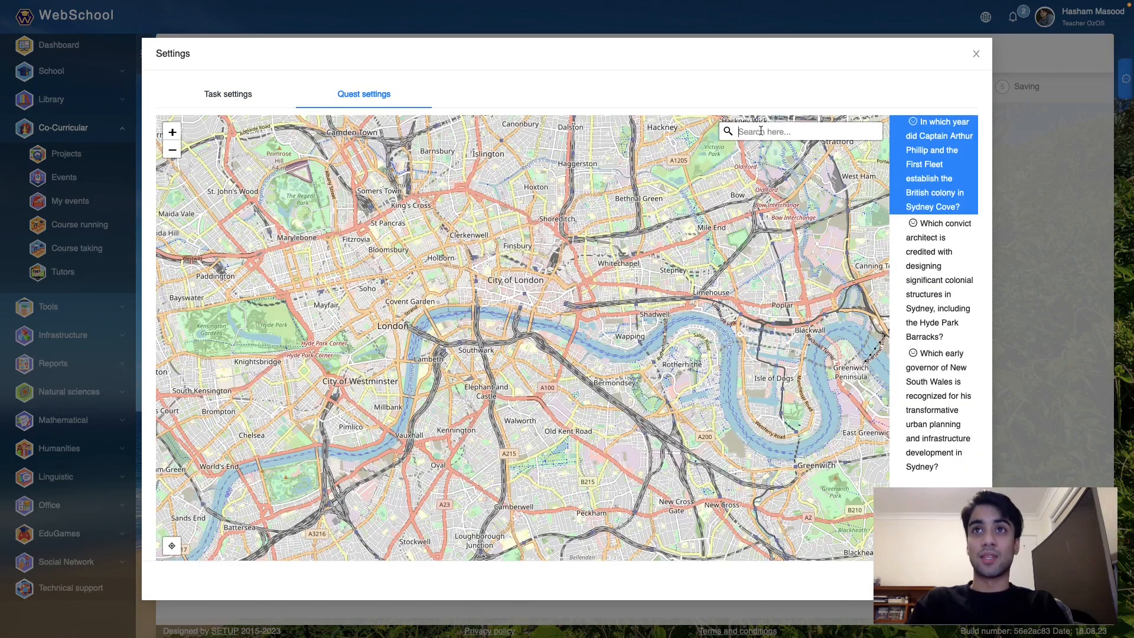
text(sy)
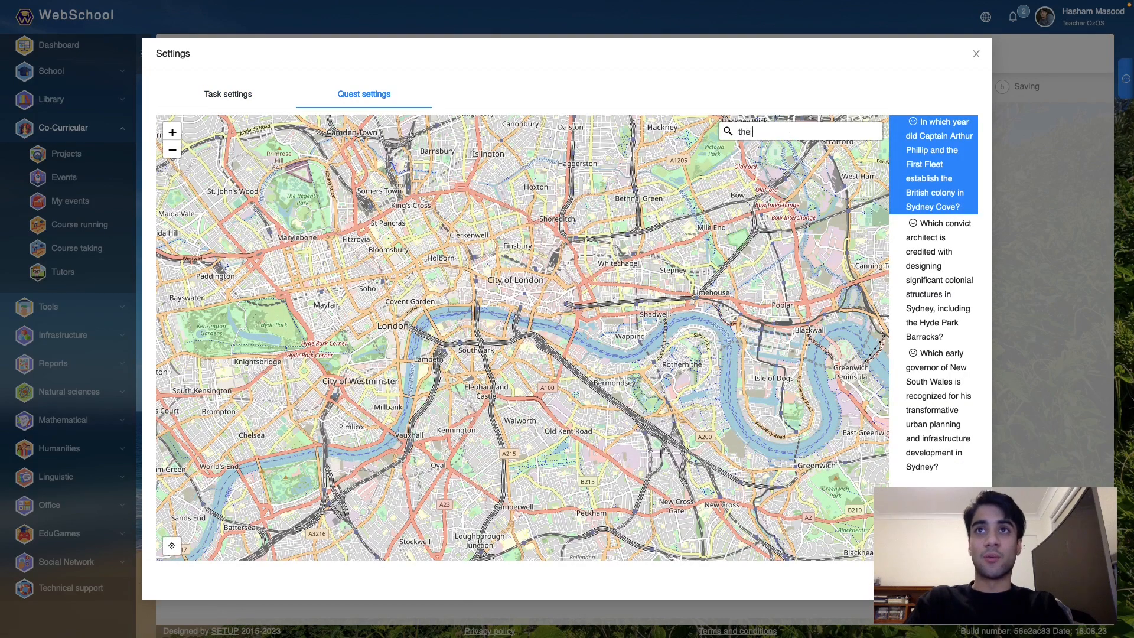
text(rocks)
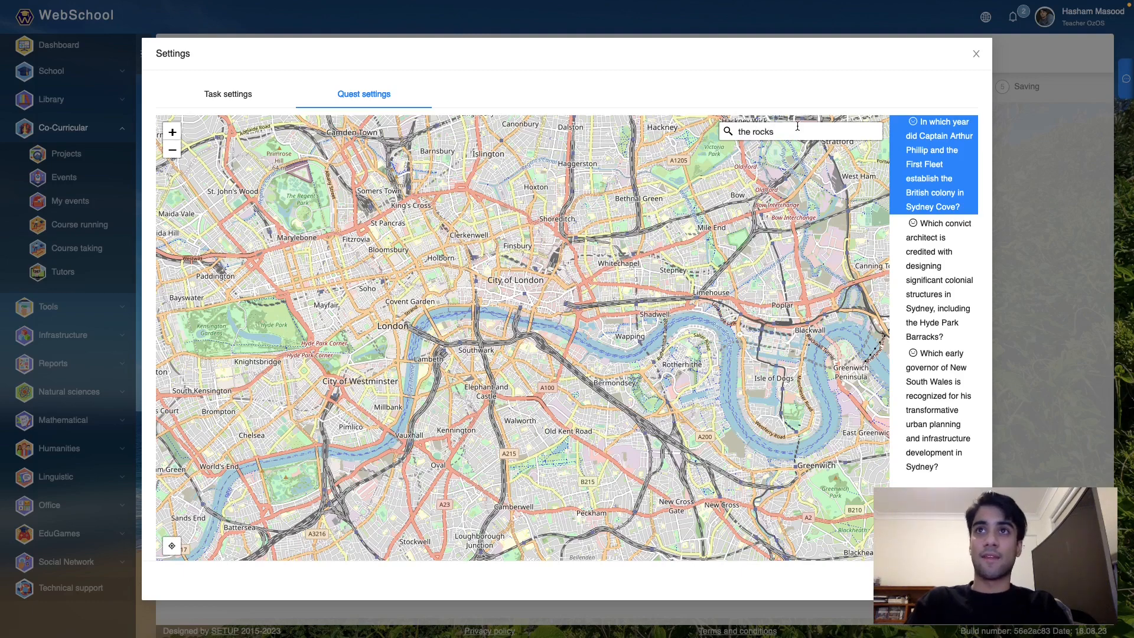
key(Return)
click(772, 195)
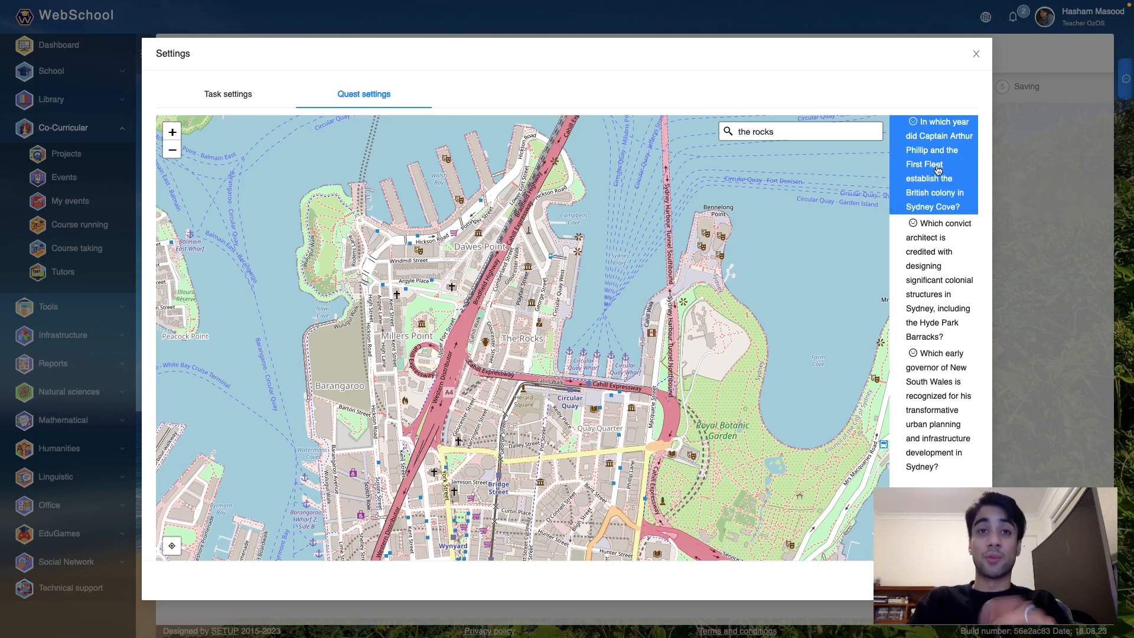
- Place markers for questions one to three at The Rocks, Bennelong Point and Mrs Macquaries Point, then save
click(534, 337)
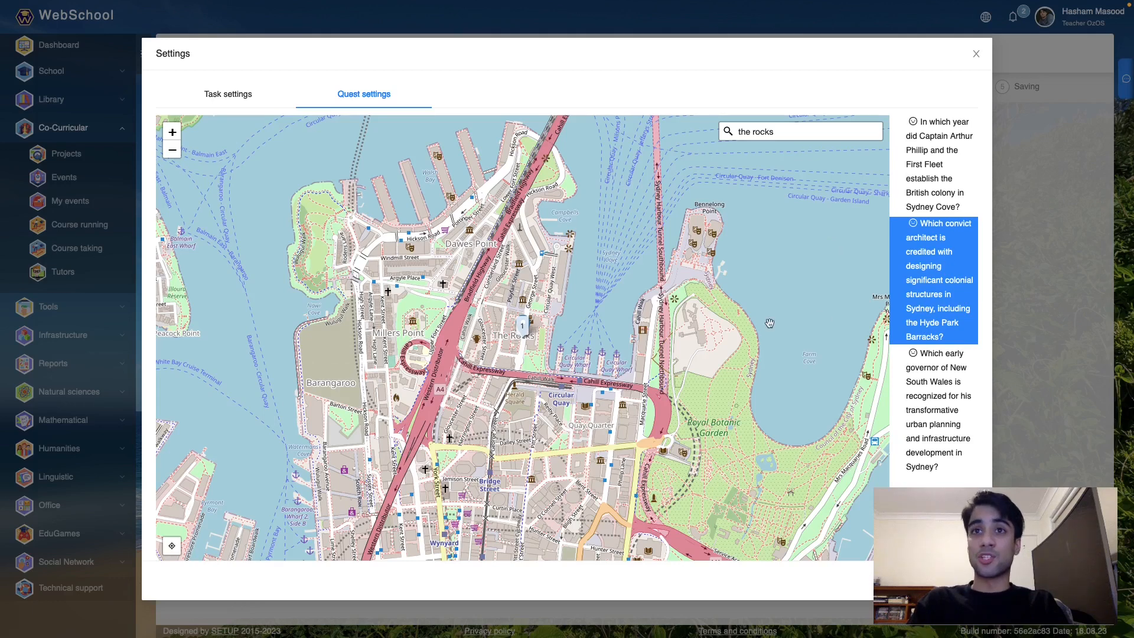
click(711, 219)
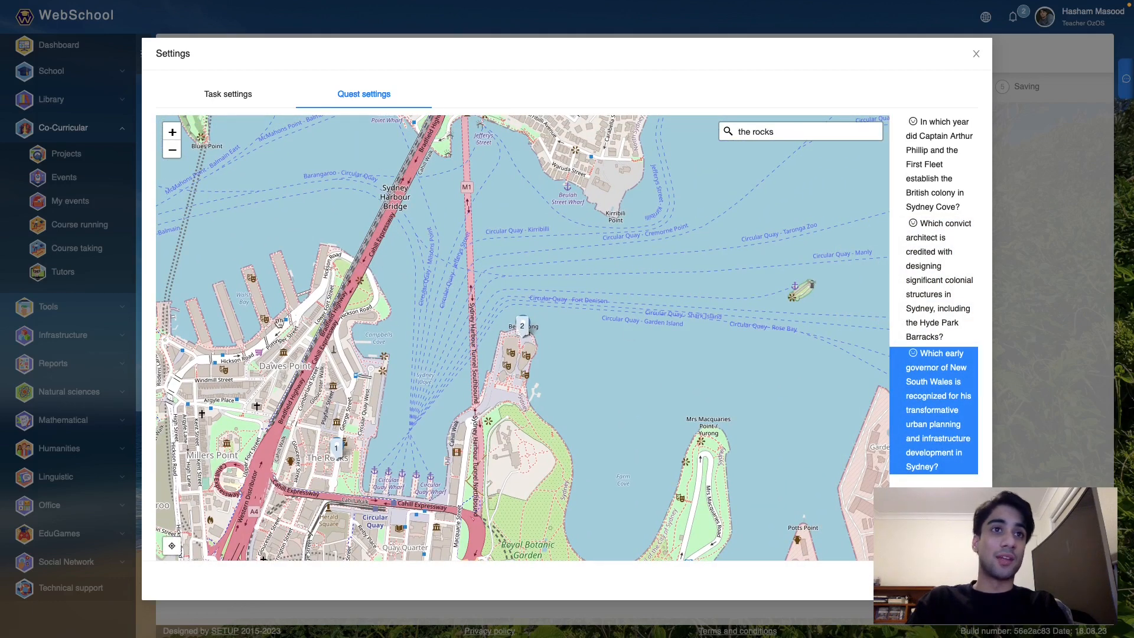
click(710, 440)
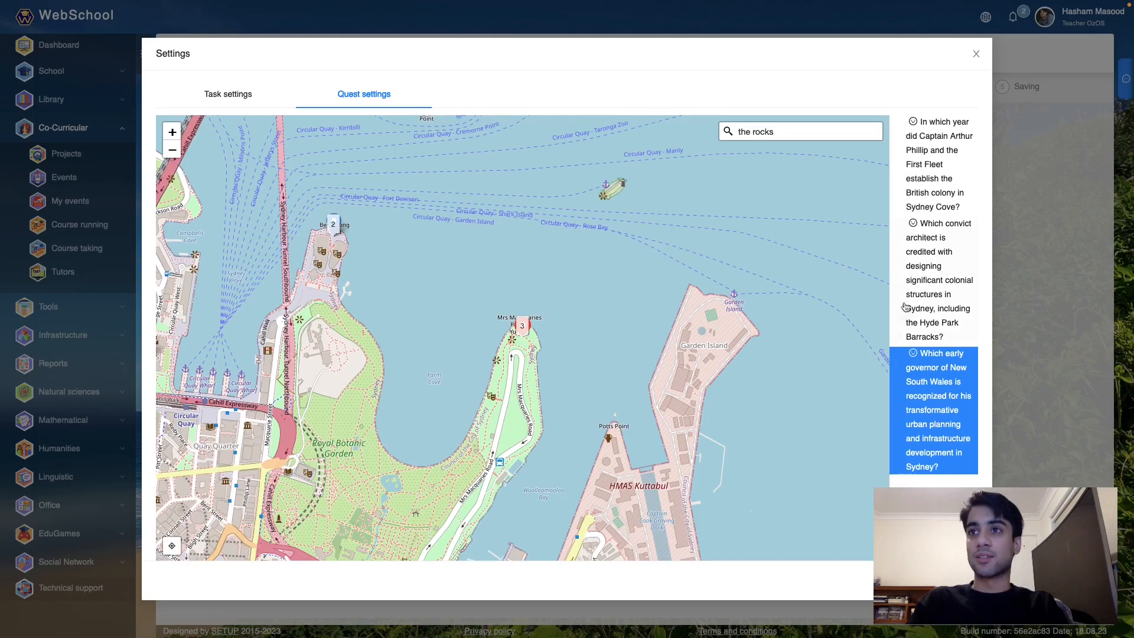
click(961, 581)
scroll(616, 379, down, 1)
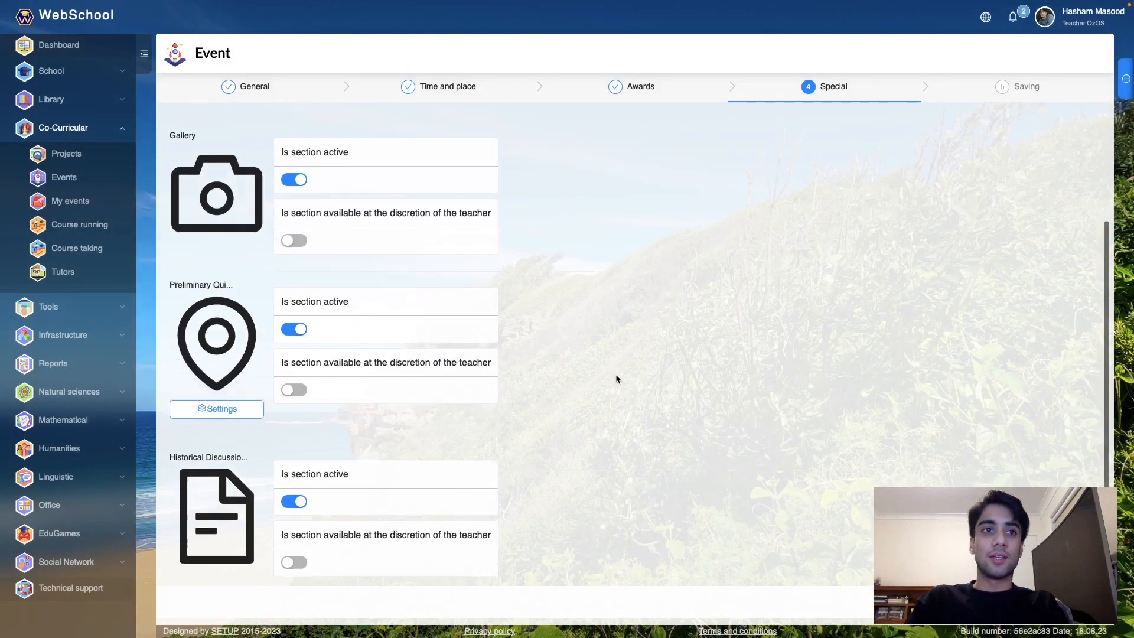
scroll(616, 378, down, 1)
- On the Saving step, review the event description, highlighting 'Students will' and 'secondary'
click(1087, 599)
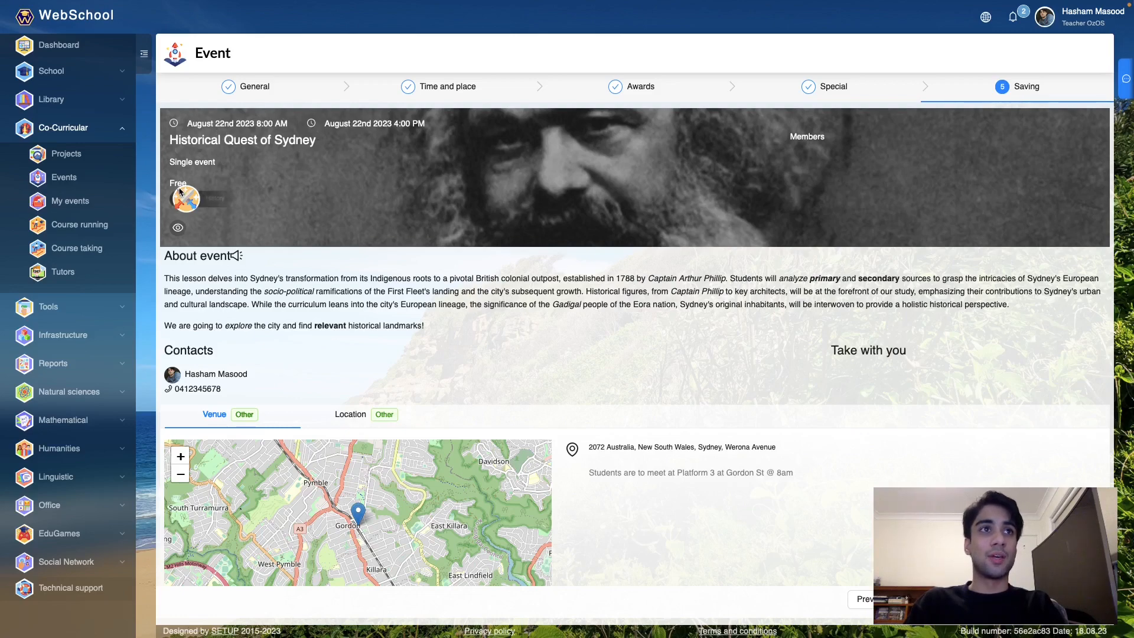
mouse_move(238, 278)
mouse_down()
mouse_move(212, 278)
mouse_move(239, 276)
mouse_up()
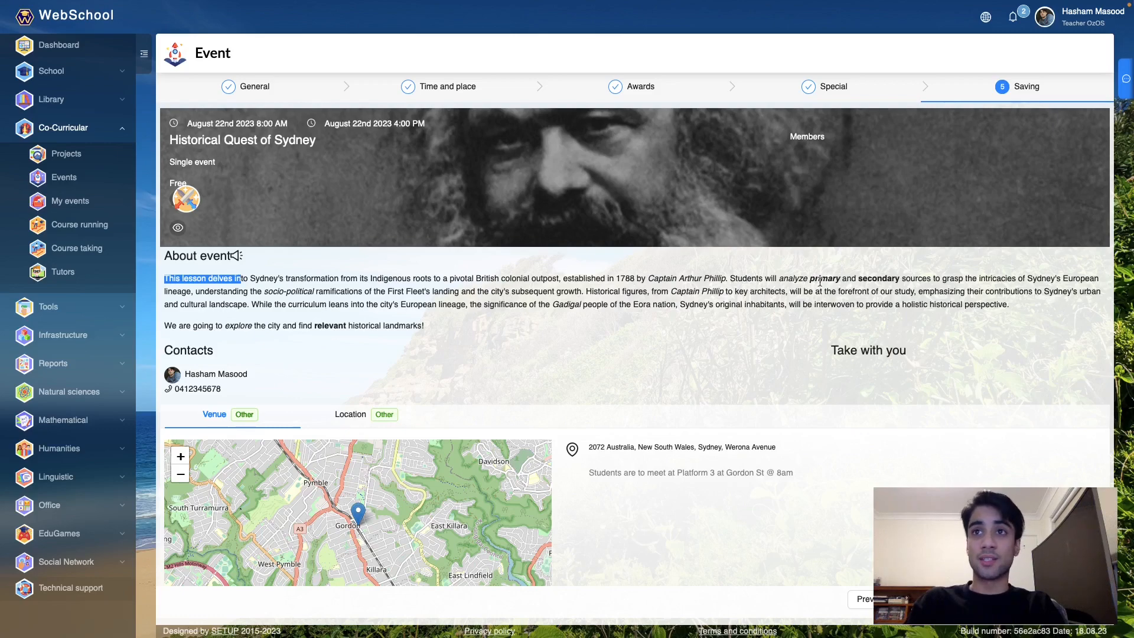
drag(735, 280, 782, 279)
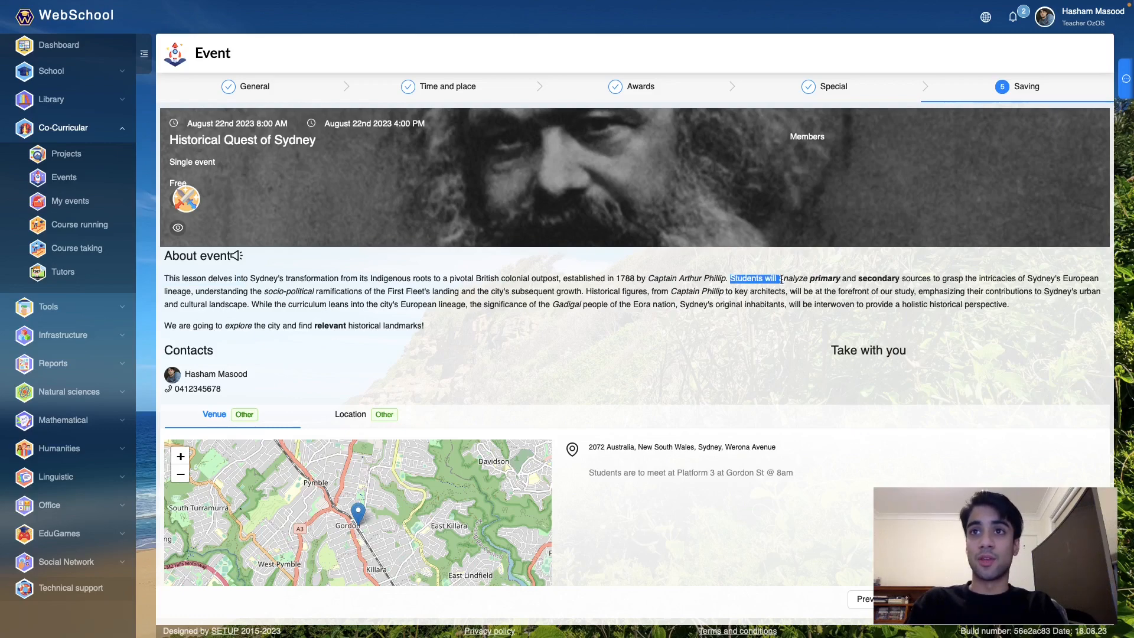
click(829, 278)
double_click(878, 277)
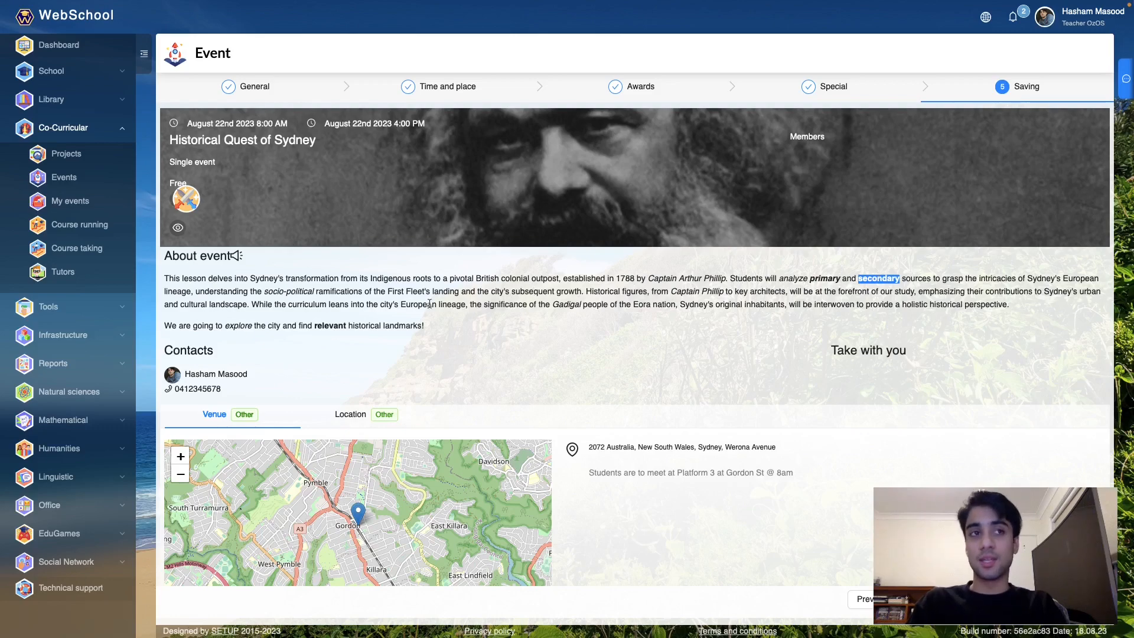
- Pan the venue map around Gordon, then save to schedule the event
scroll(266, 357, down, 1)
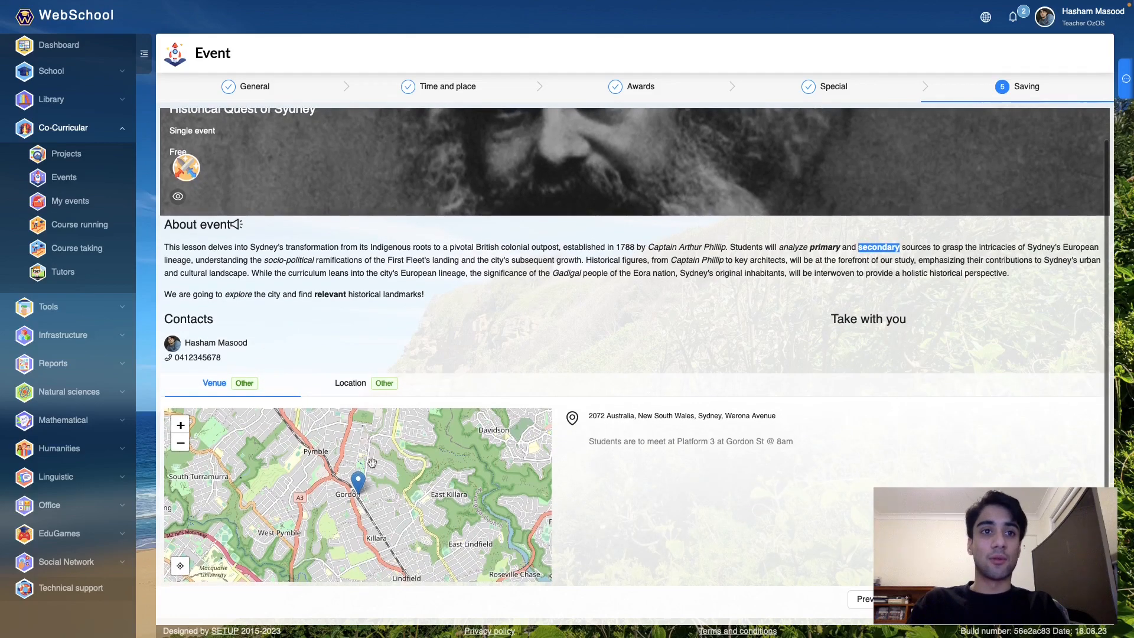
drag(402, 482, 444, 459)
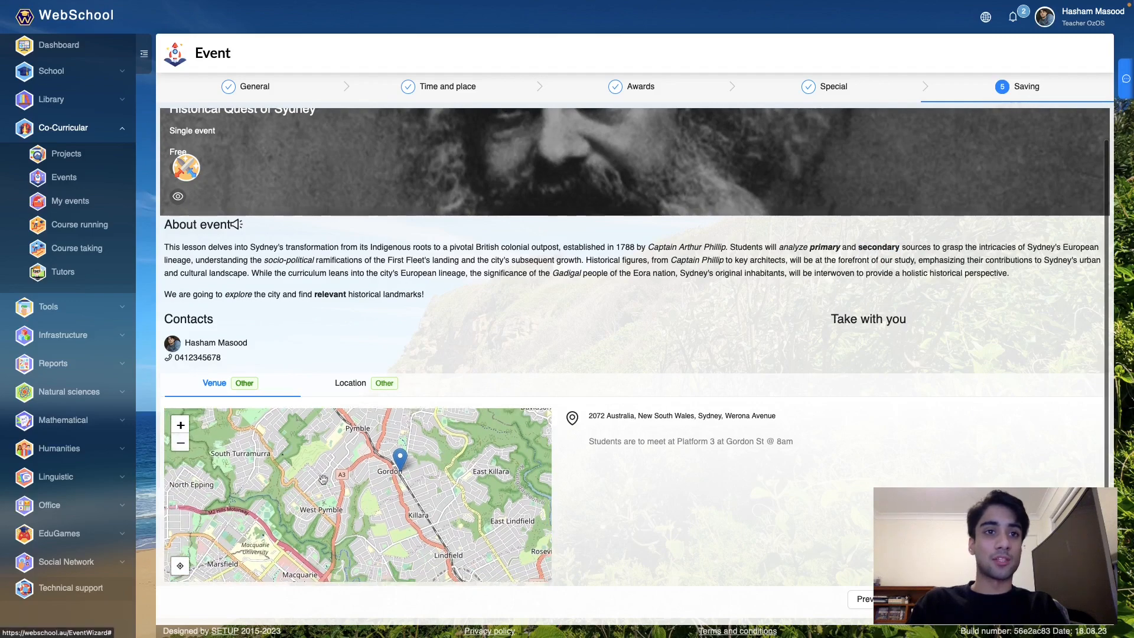
drag(323, 479, 306, 527)
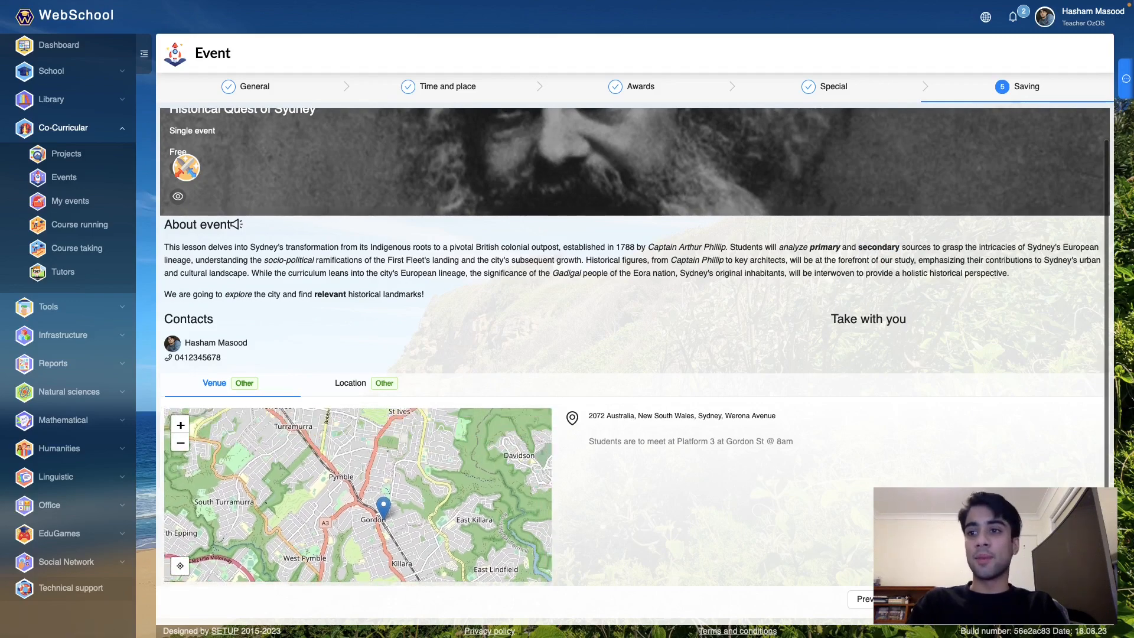
click(1064, 599)
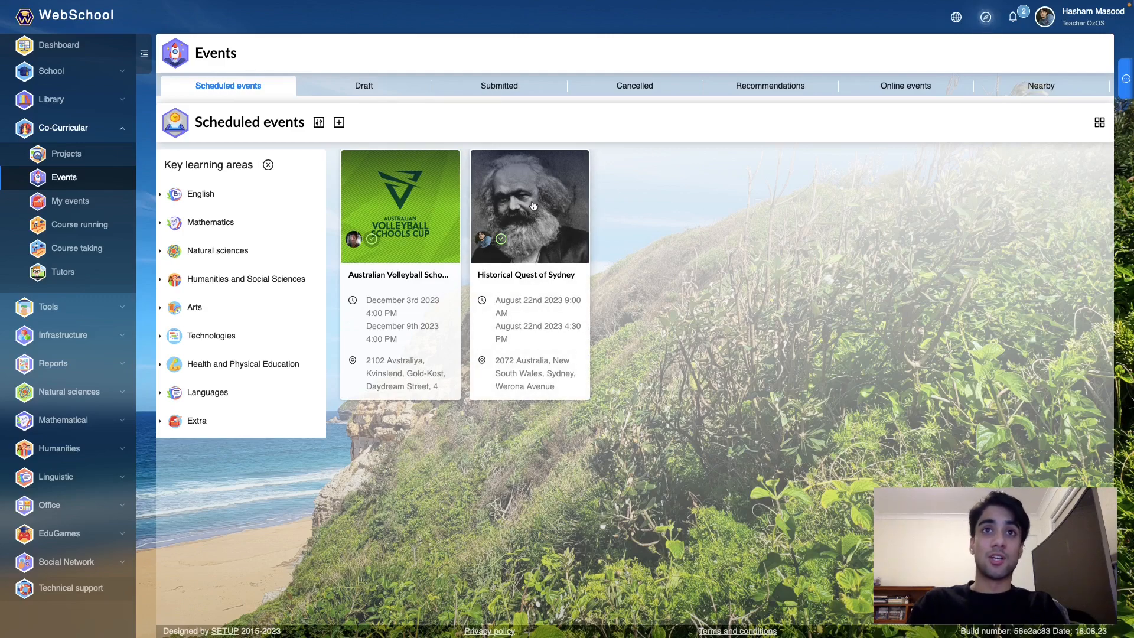
right_click(415, 199)
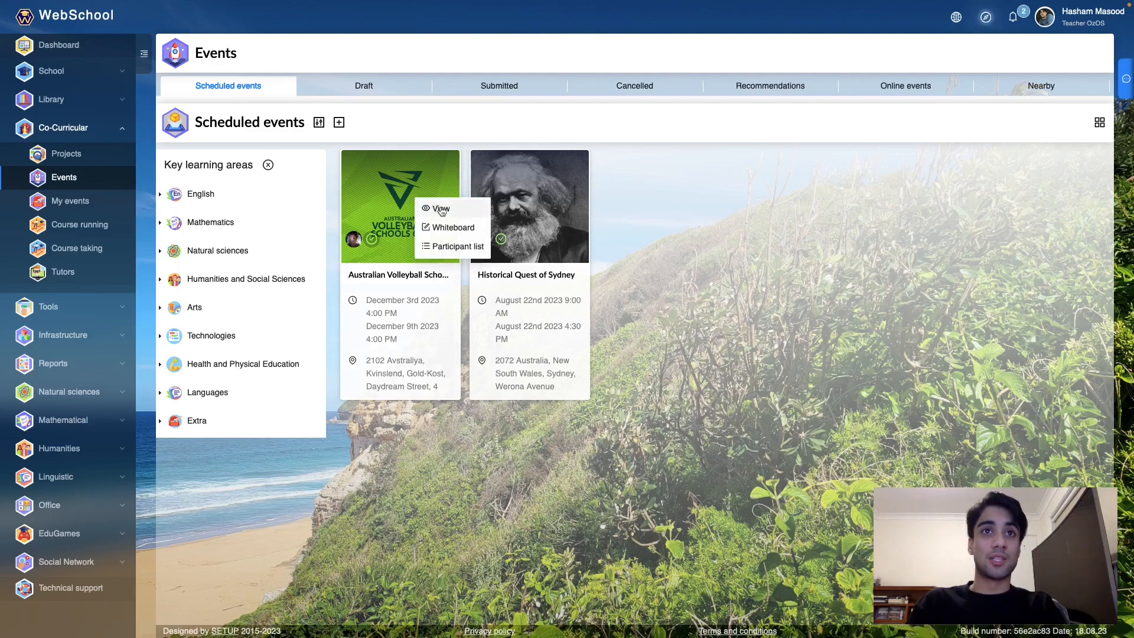
click(450, 247)
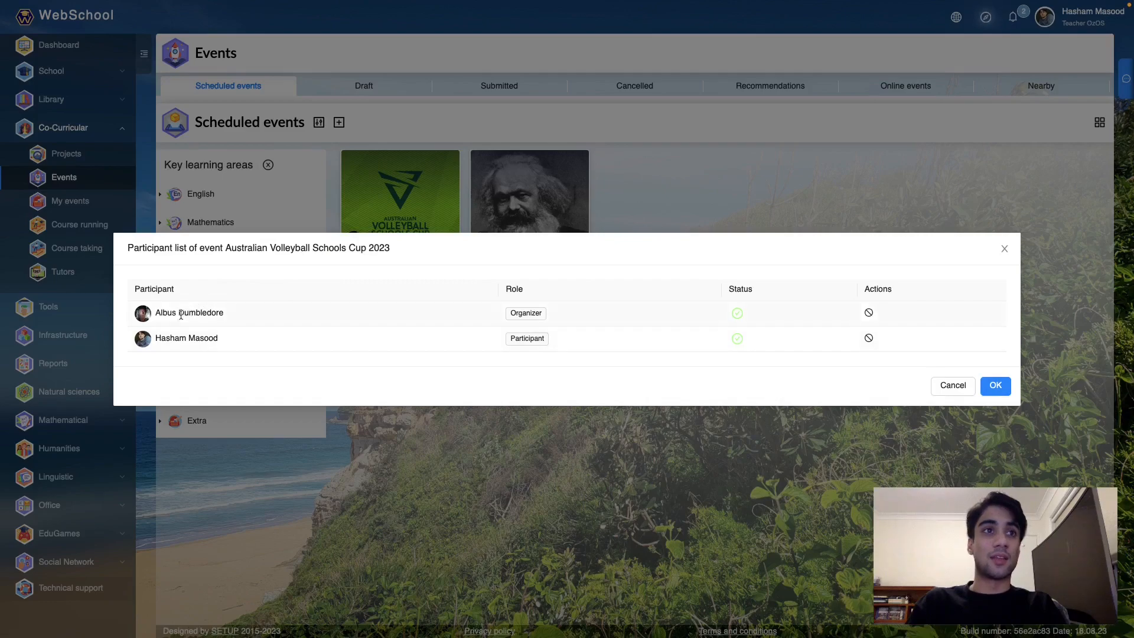
drag(152, 318, 228, 316)
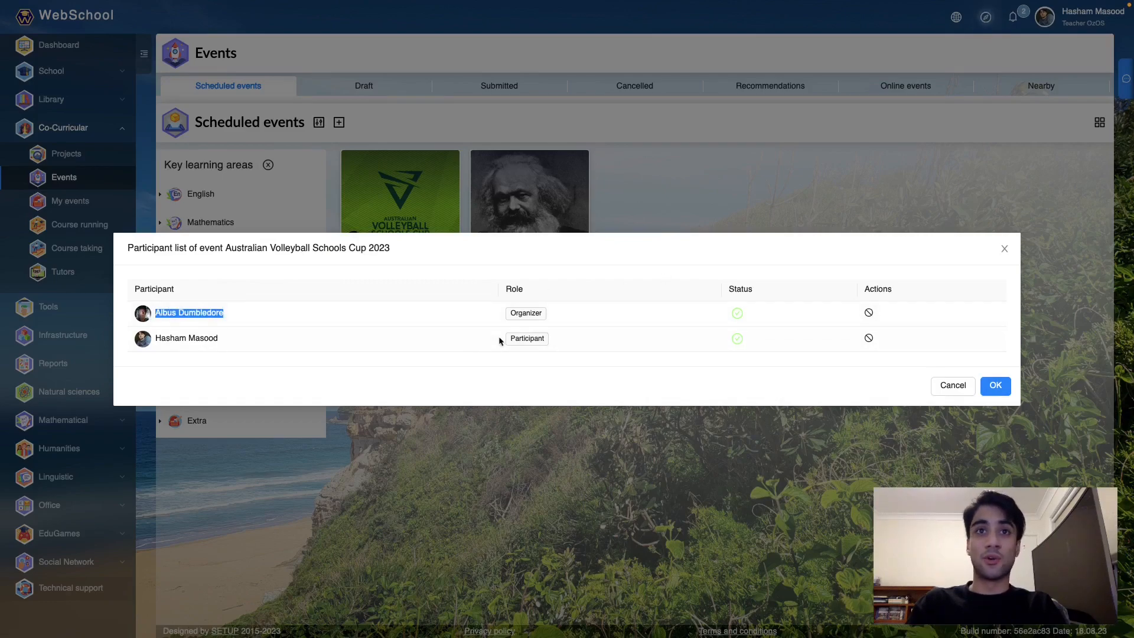
click(237, 353)
click(502, 181)
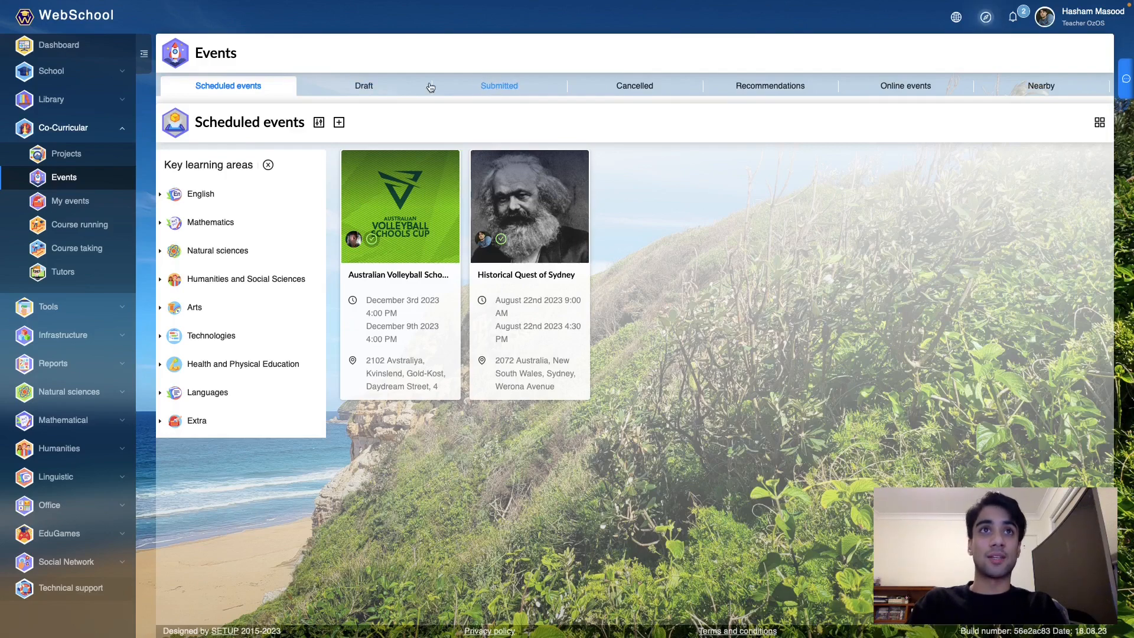
- Run the first Historical Quest of Sydney card from the Draft events list
click(494, 86)
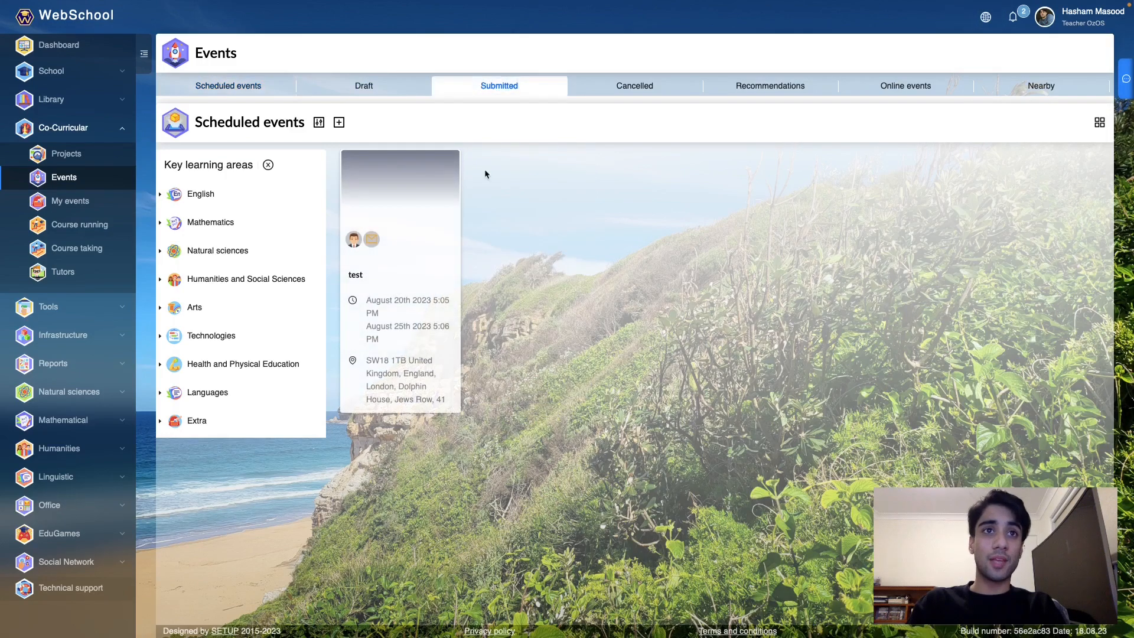
click(400, 89)
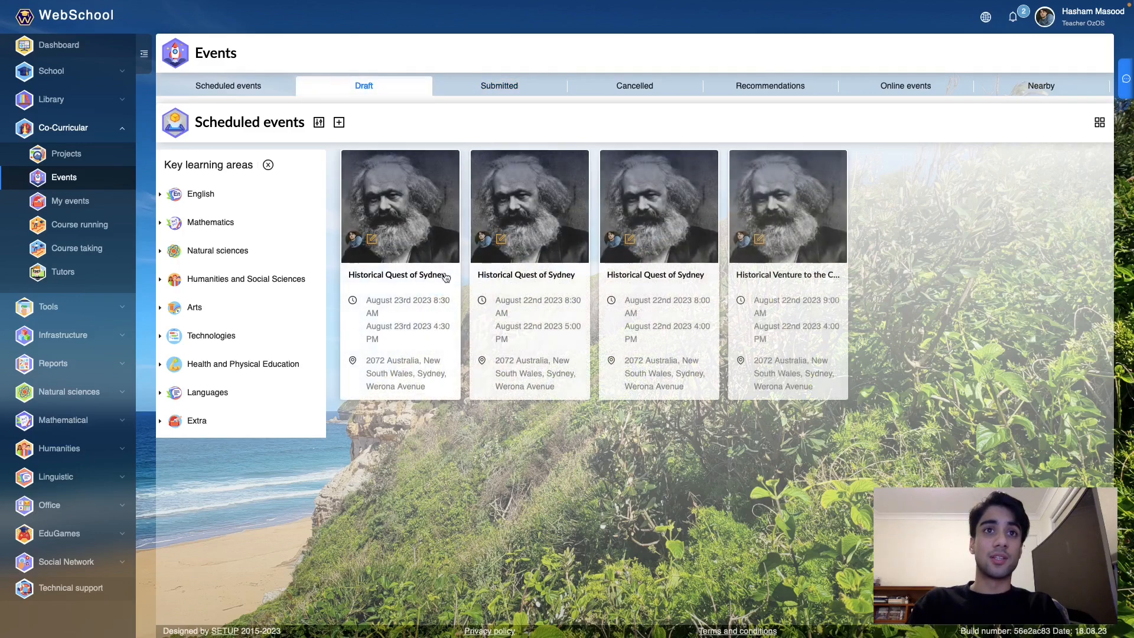
click(382, 255)
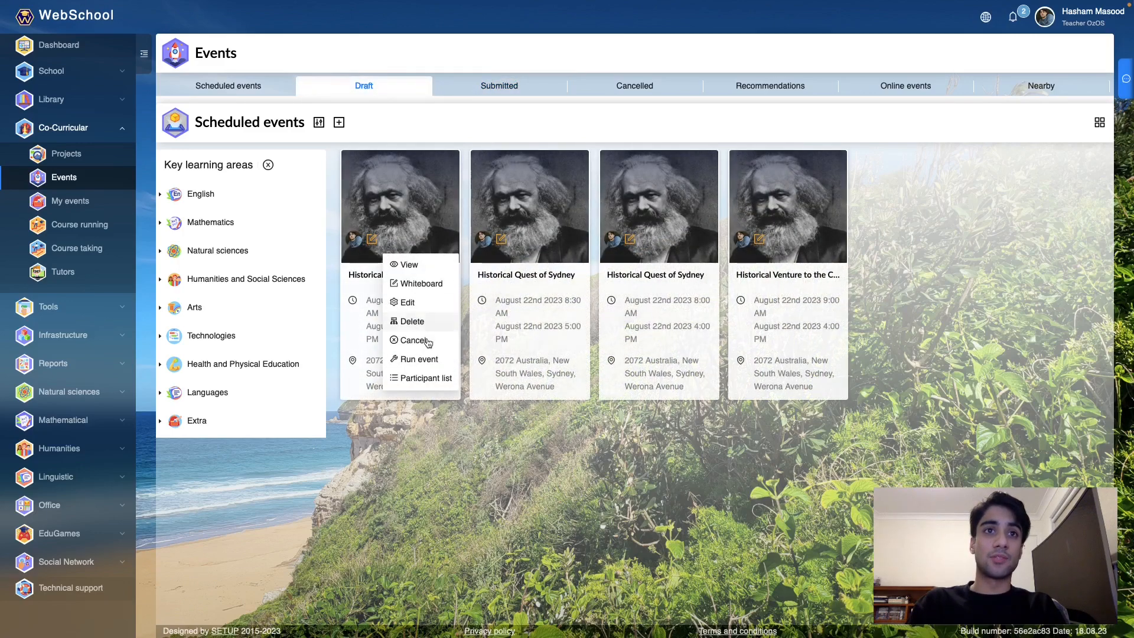
click(439, 360)
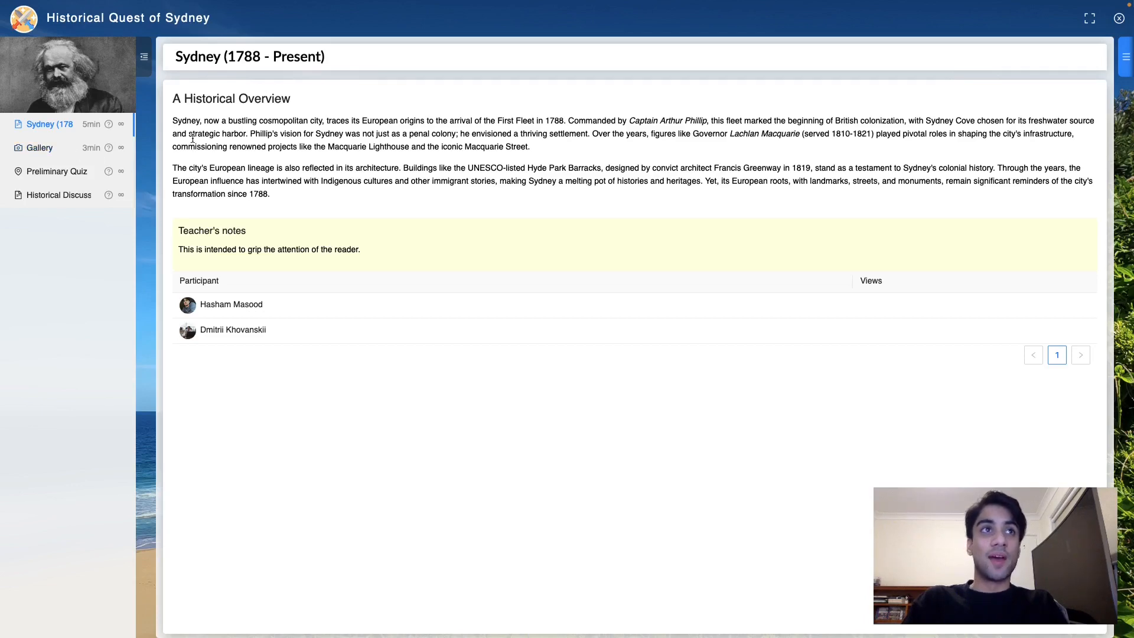
- Browse the Preliminary Quiz, Gallery and Historical Discussion pages, then return to the WebSchool events tab
click(57, 171)
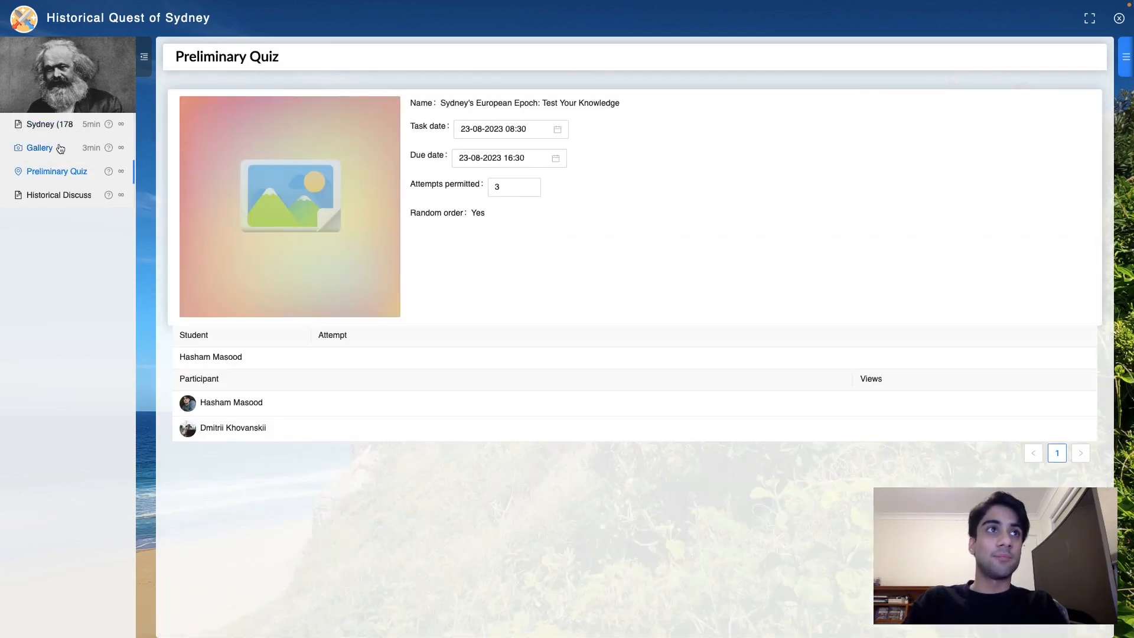
click(60, 147)
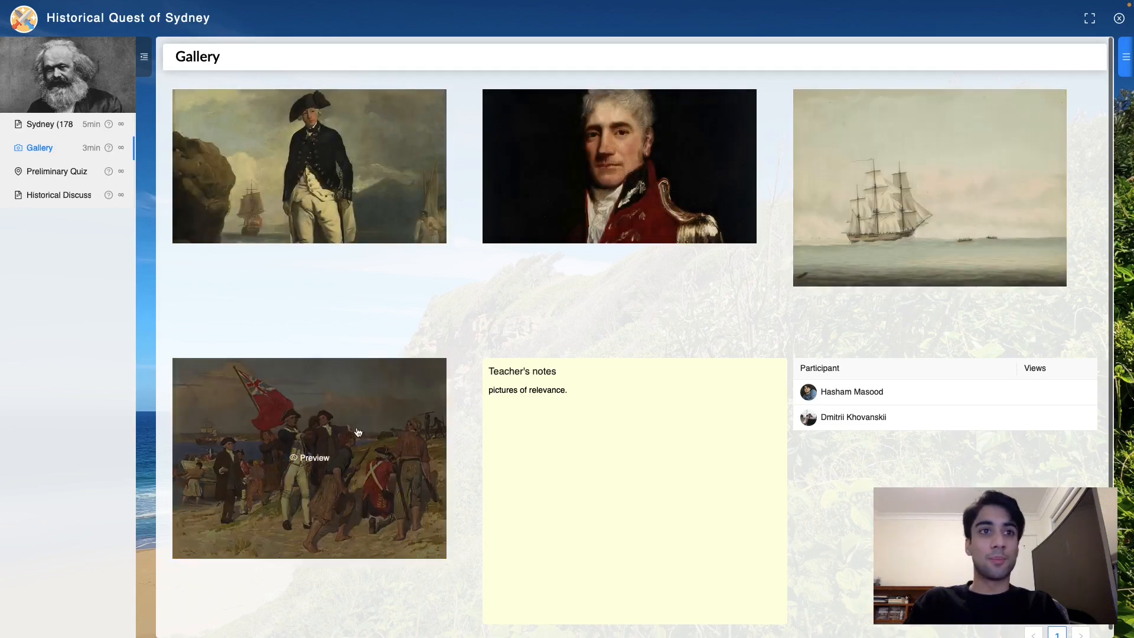
click(74, 173)
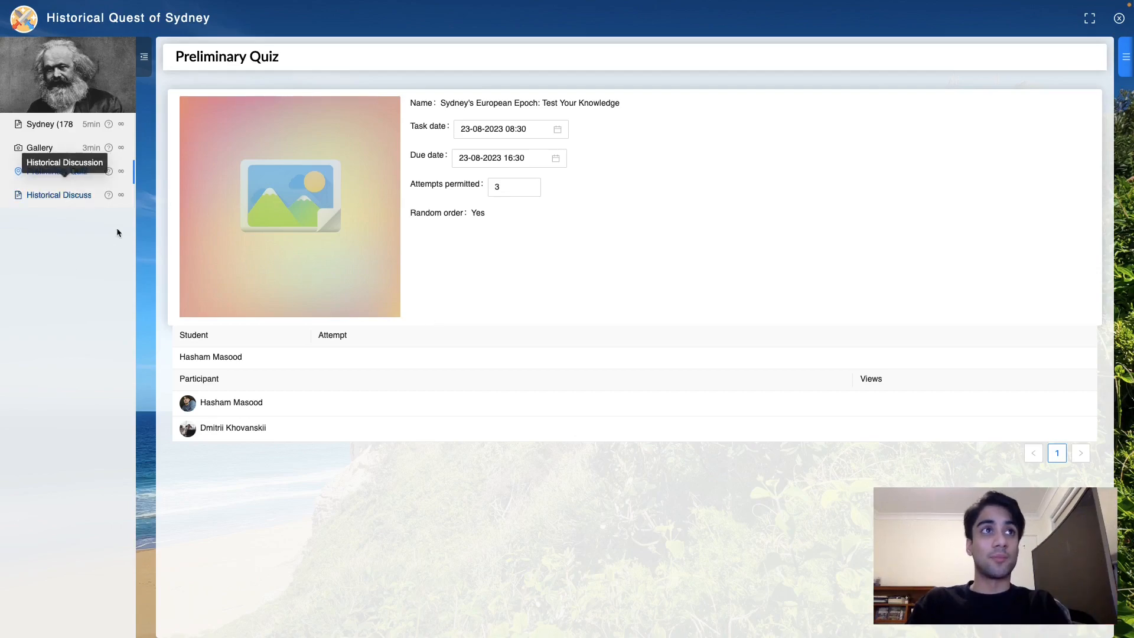
click(52, 199)
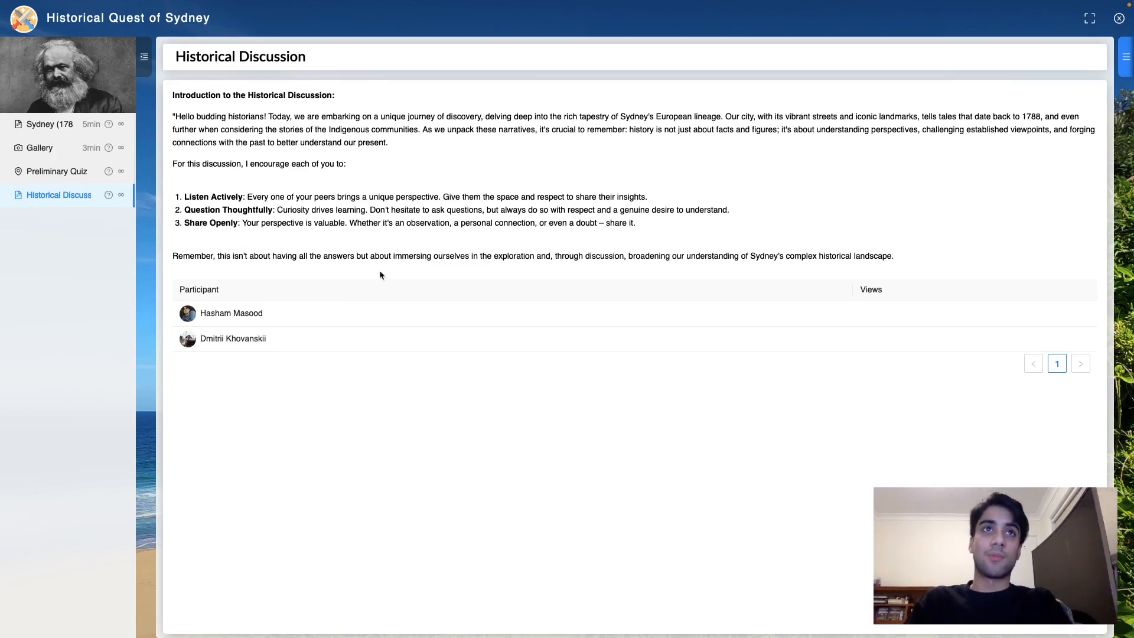
mouse_move(144, 1)
click(93, 44)
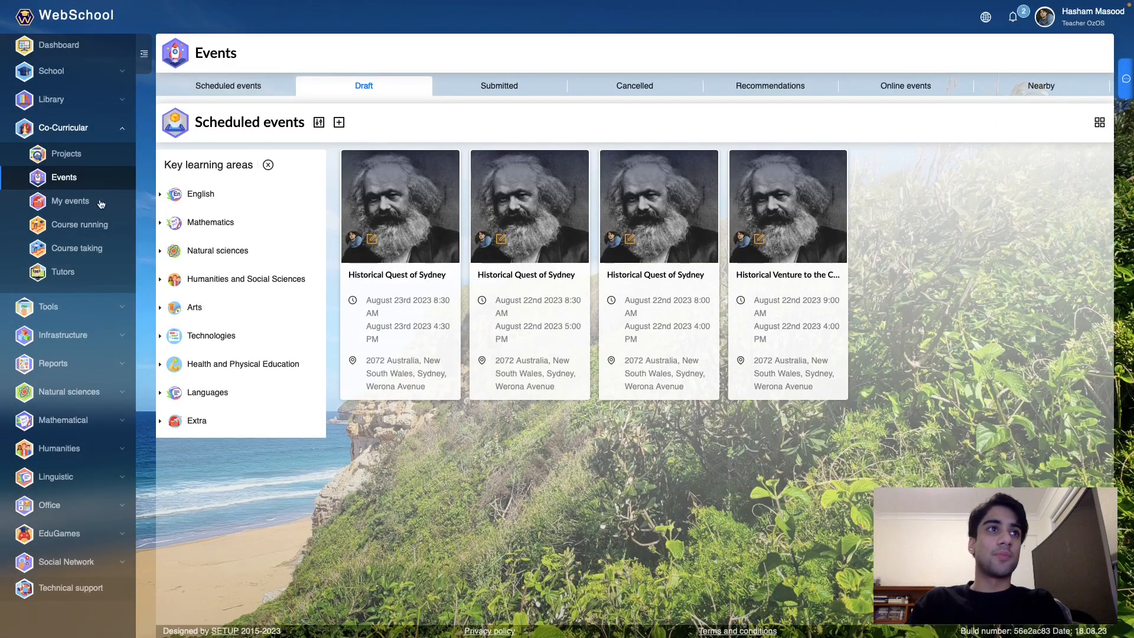
- Check the Online, Past and Available quests tabs under My events, then return to Events
click(100, 203)
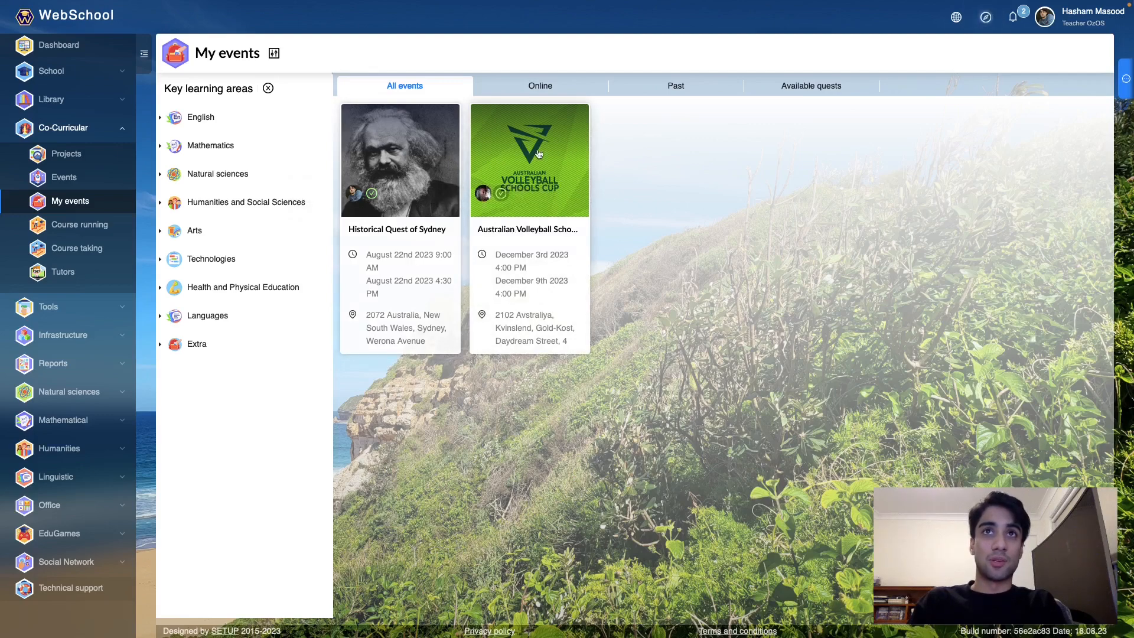
click(551, 86)
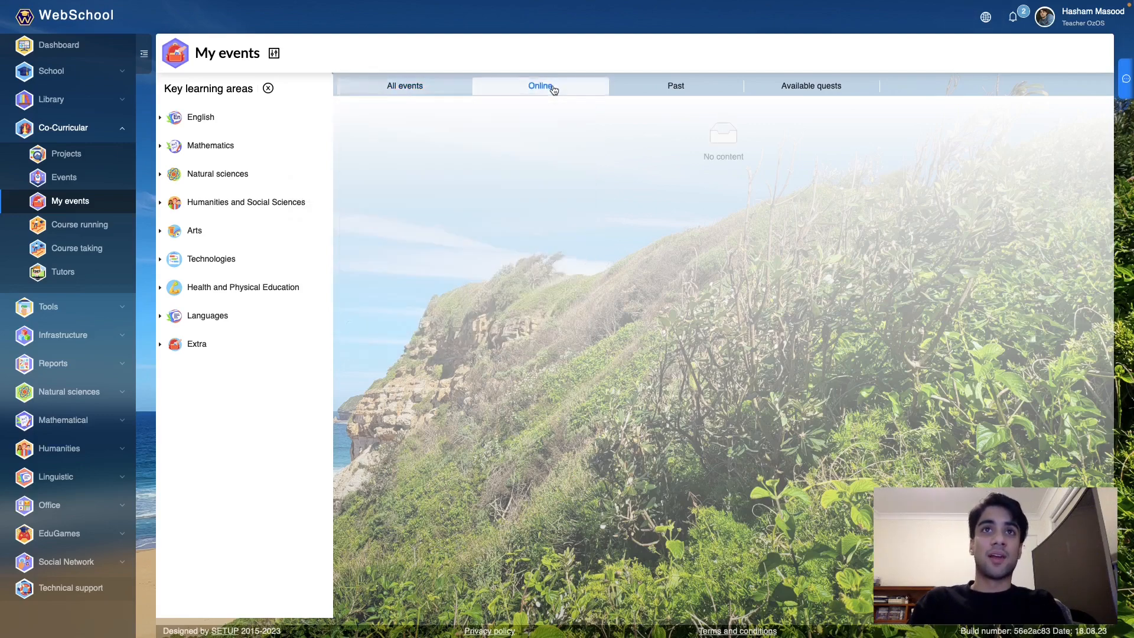
click(678, 89)
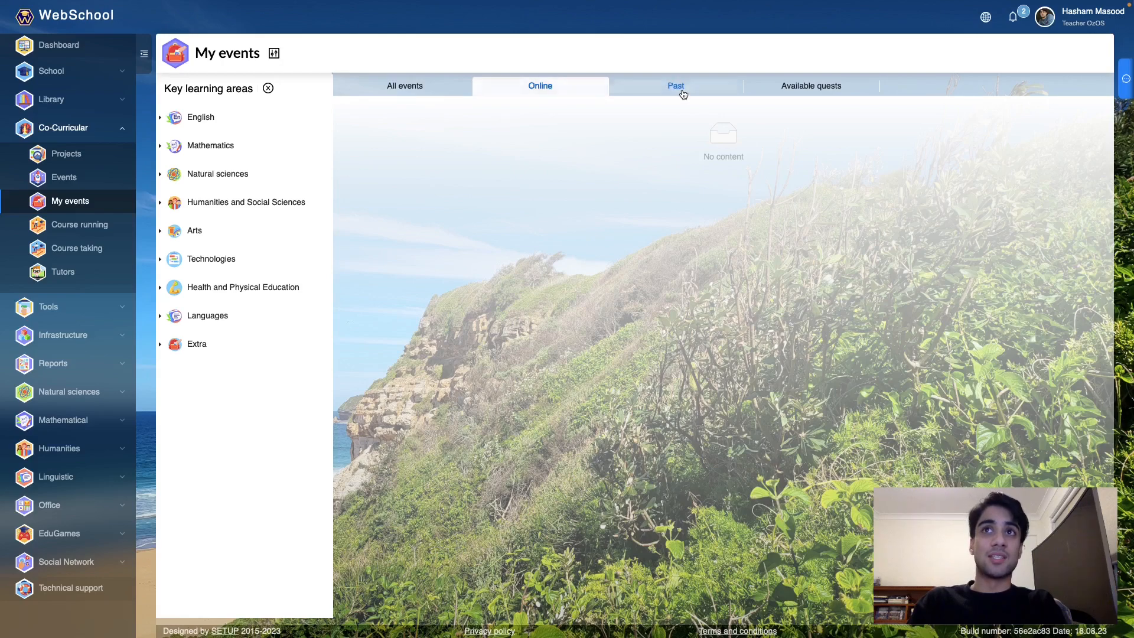
click(795, 96)
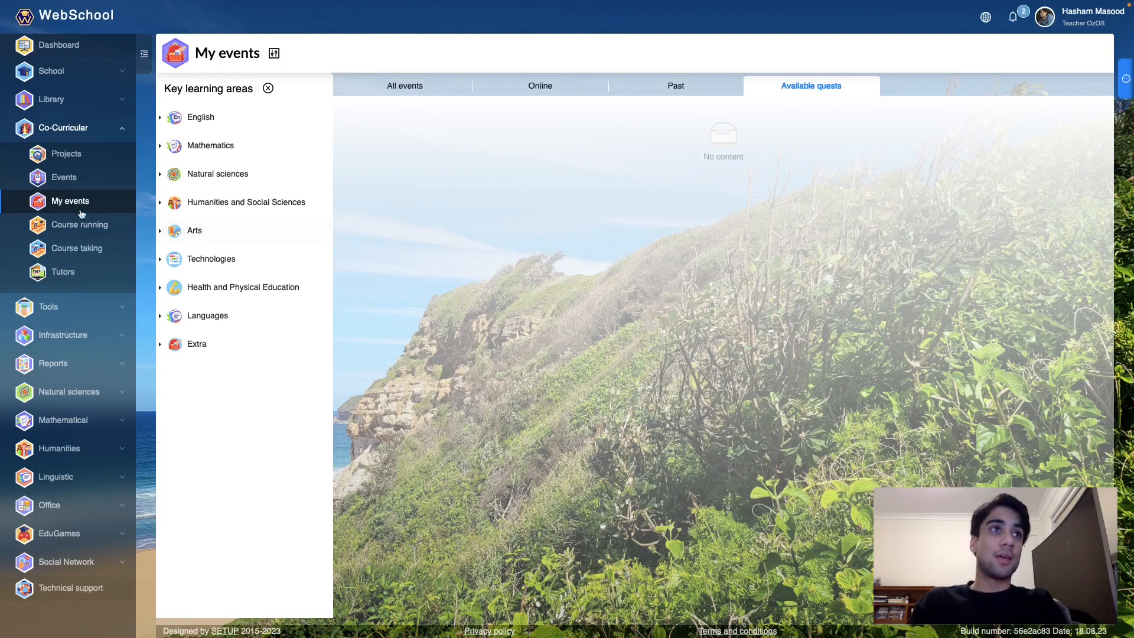
click(74, 178)
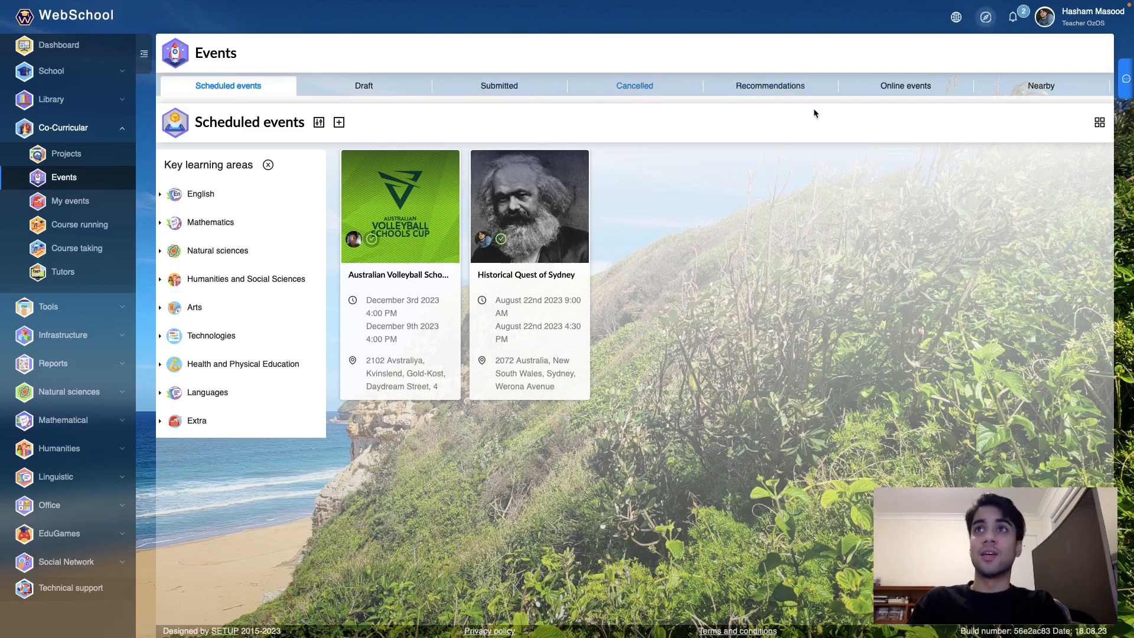
click(915, 89)
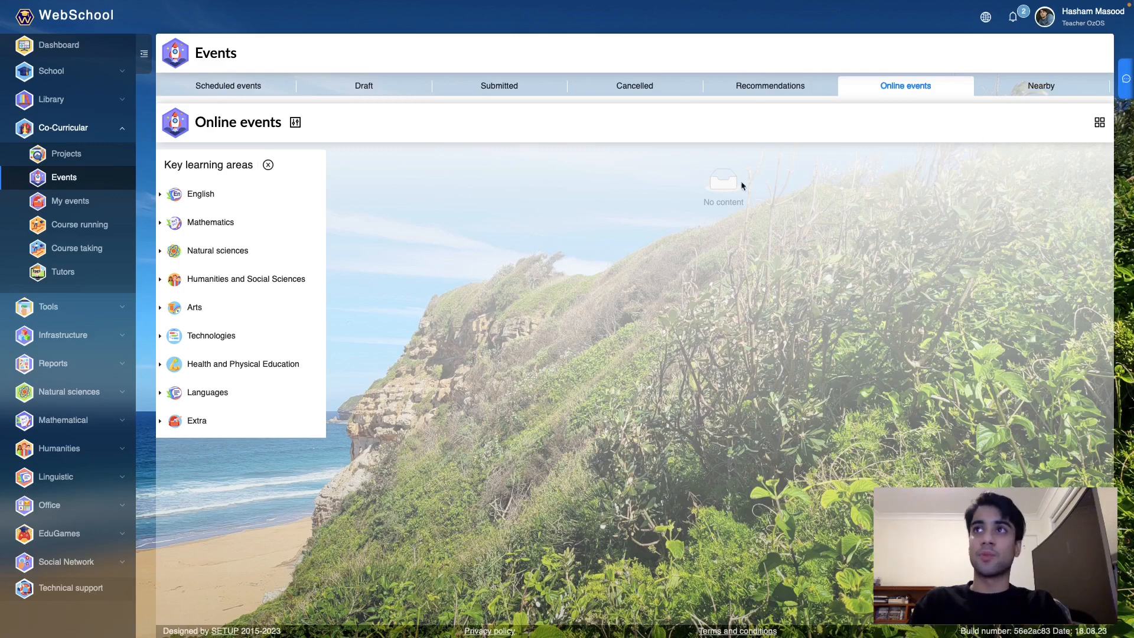
click(1047, 87)
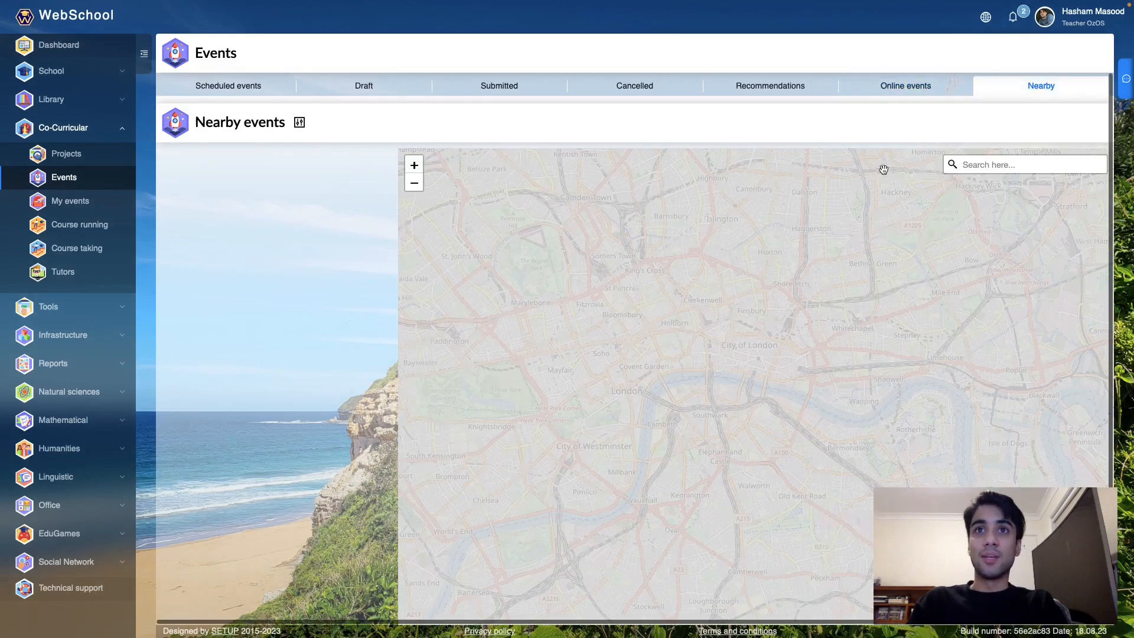
text(the rocks)
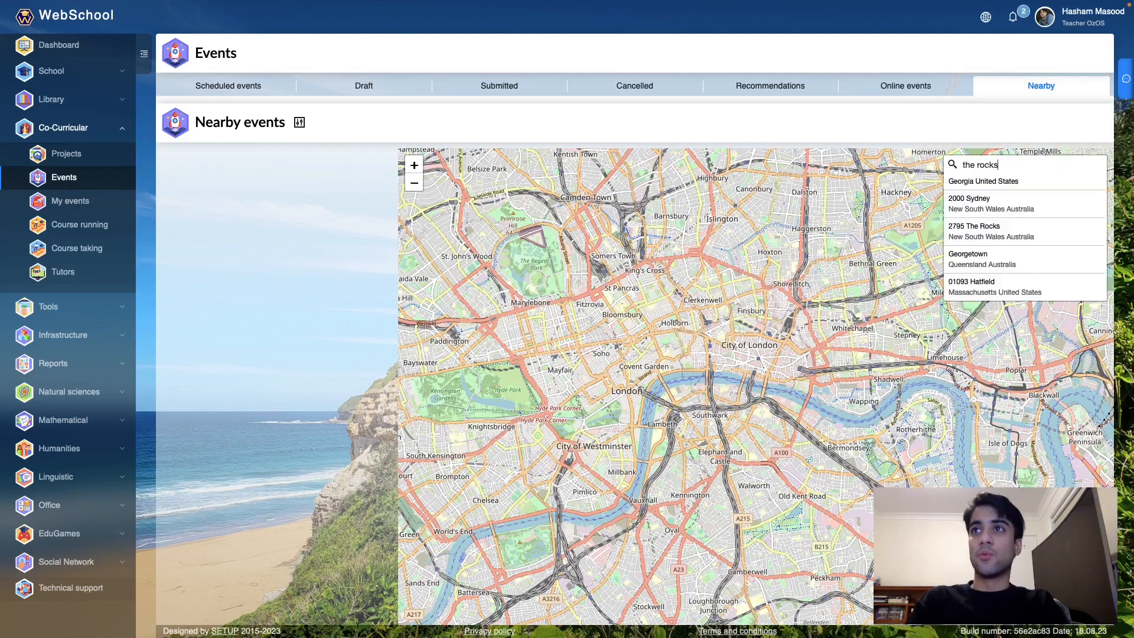
click(1003, 200)
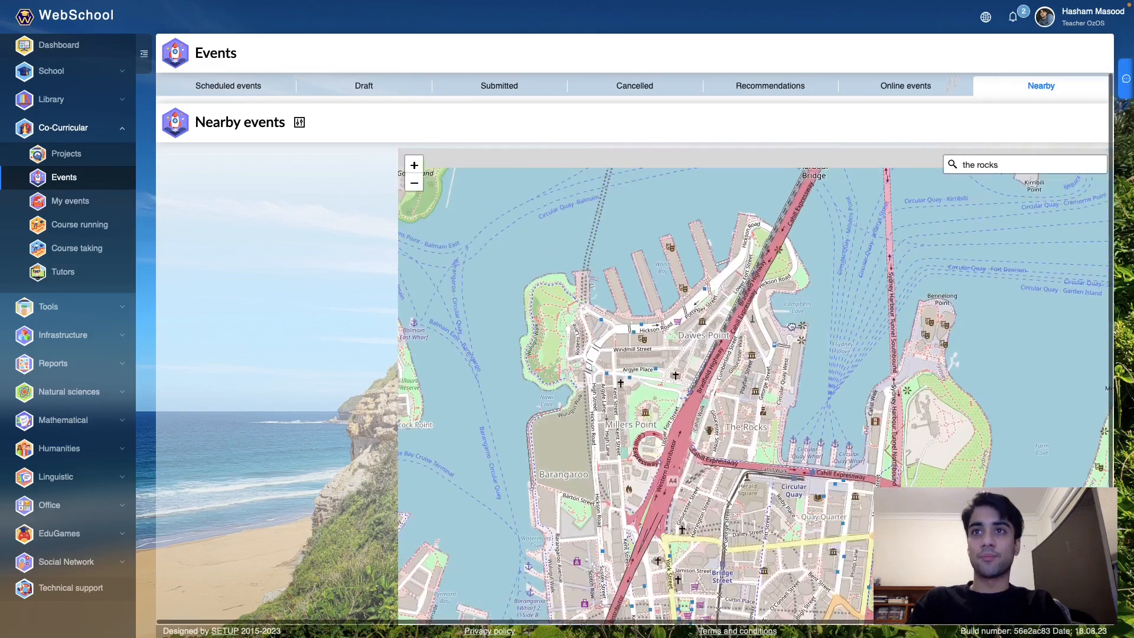
drag(831, 252, 792, 337)
drag(792, 203, 790, 305)
drag(787, 257, 769, 362)
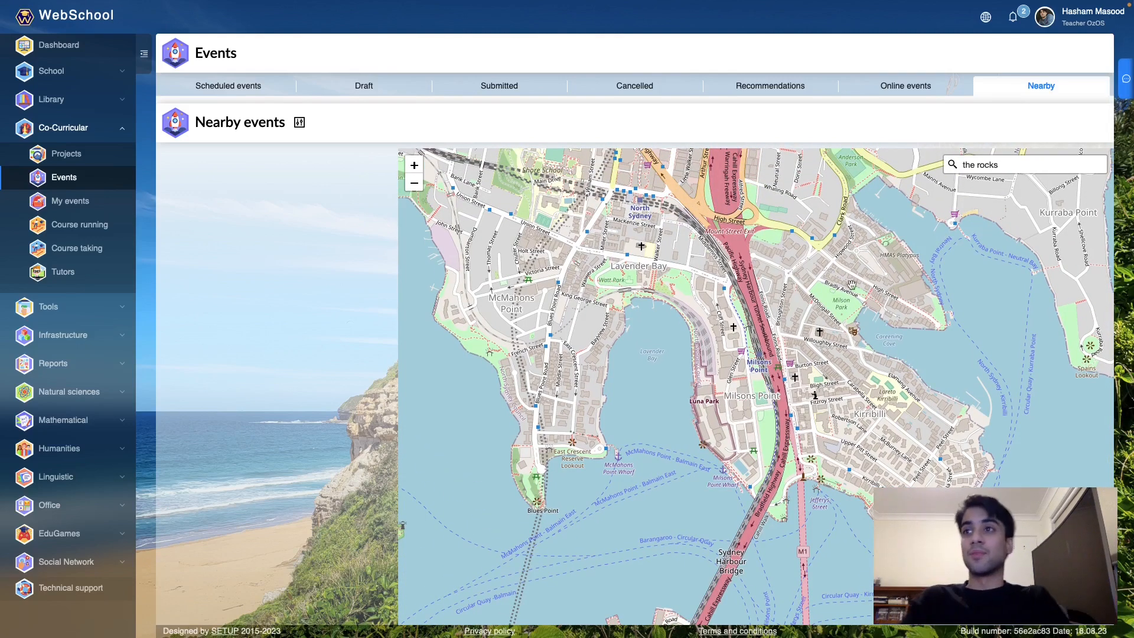
drag(898, 317, 813, 317)
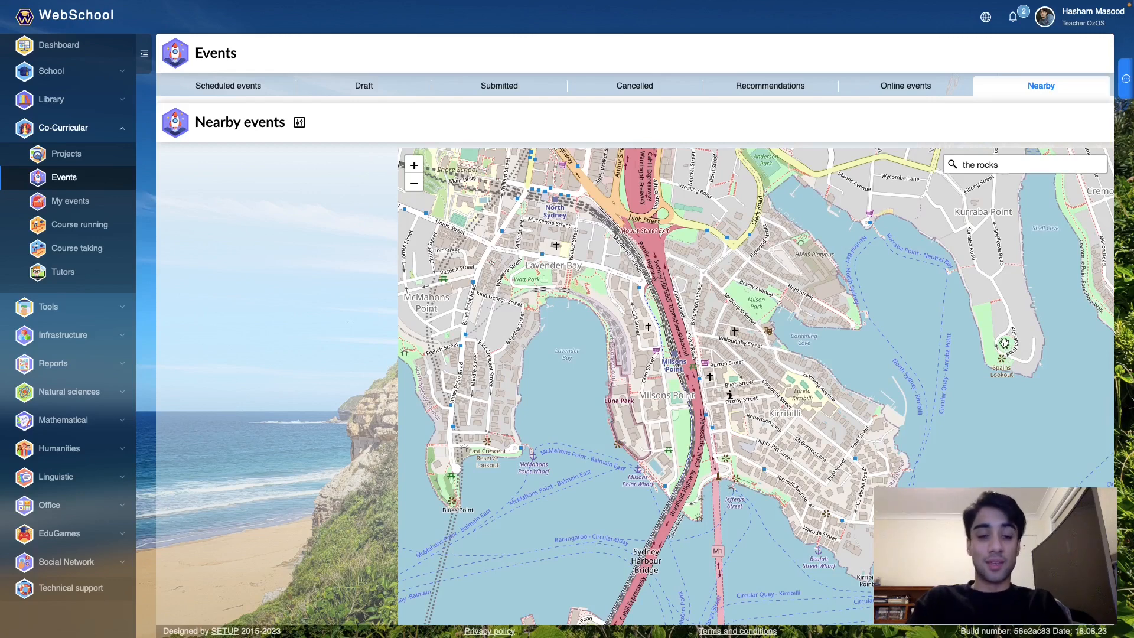
click(233, 86)
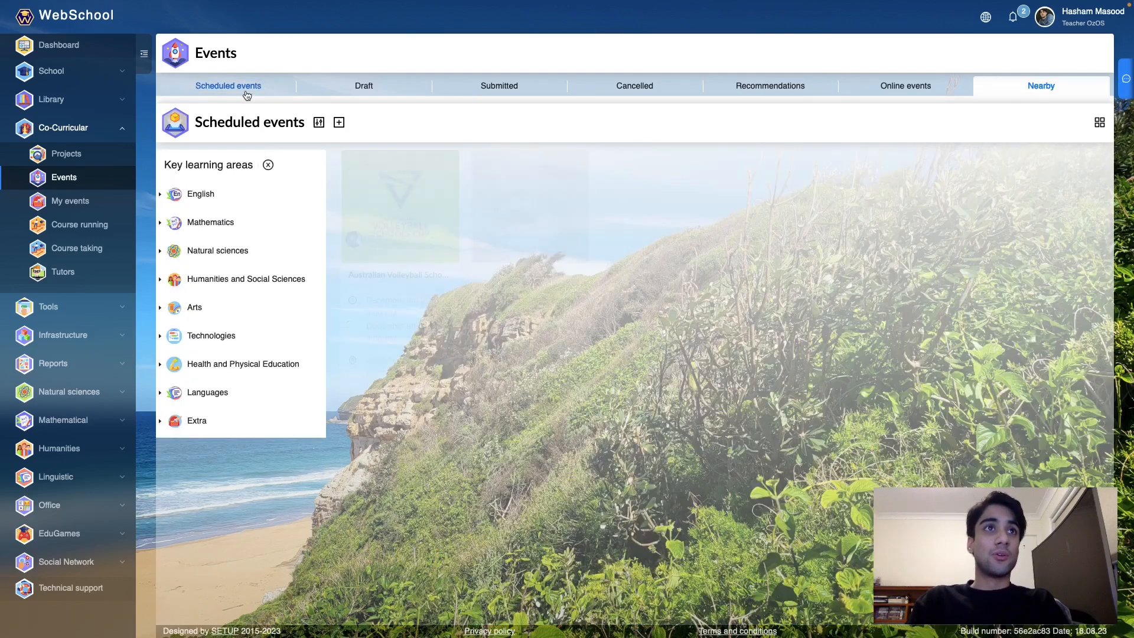